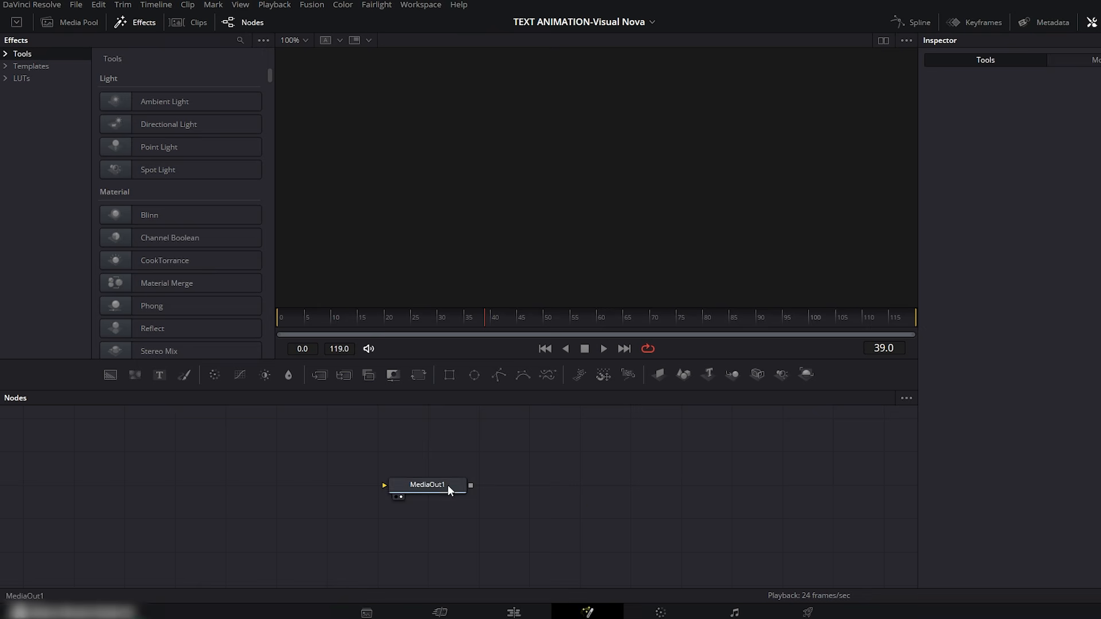
Step: Add a Background node connected to MediaOut1, leaving free room between the two nodes
click(707, 504)
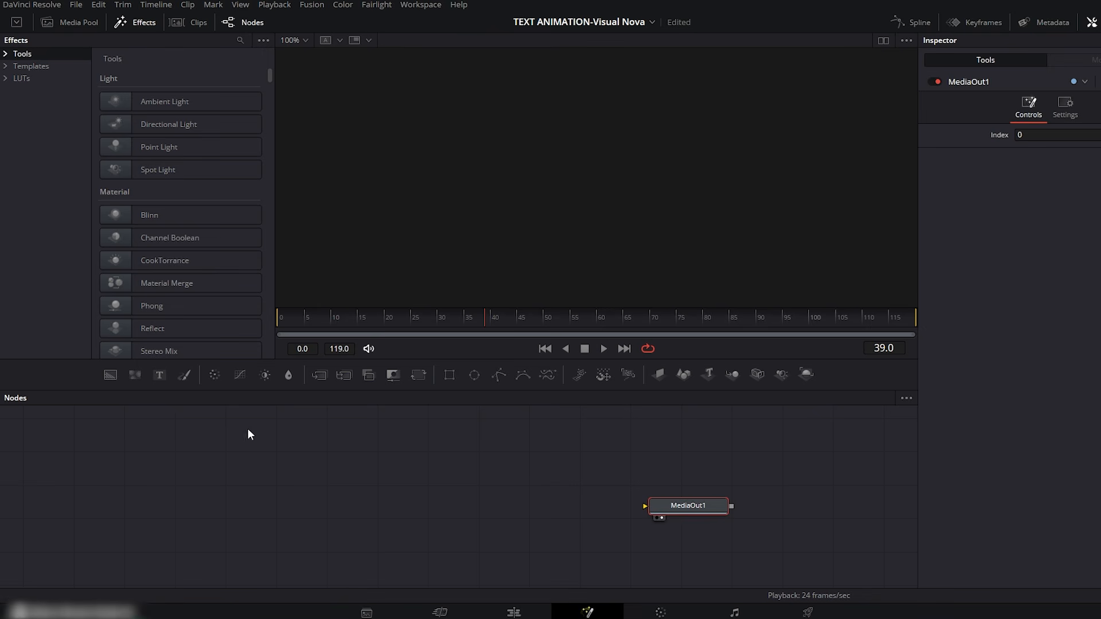
drag(112, 375, 660, 507)
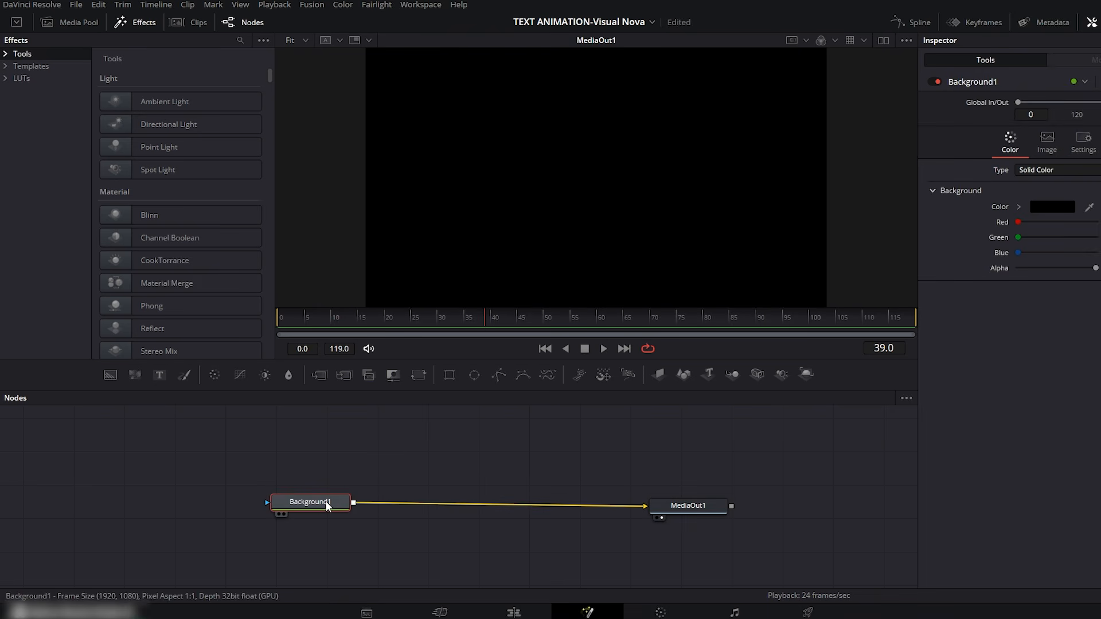
drag(328, 506, 324, 507)
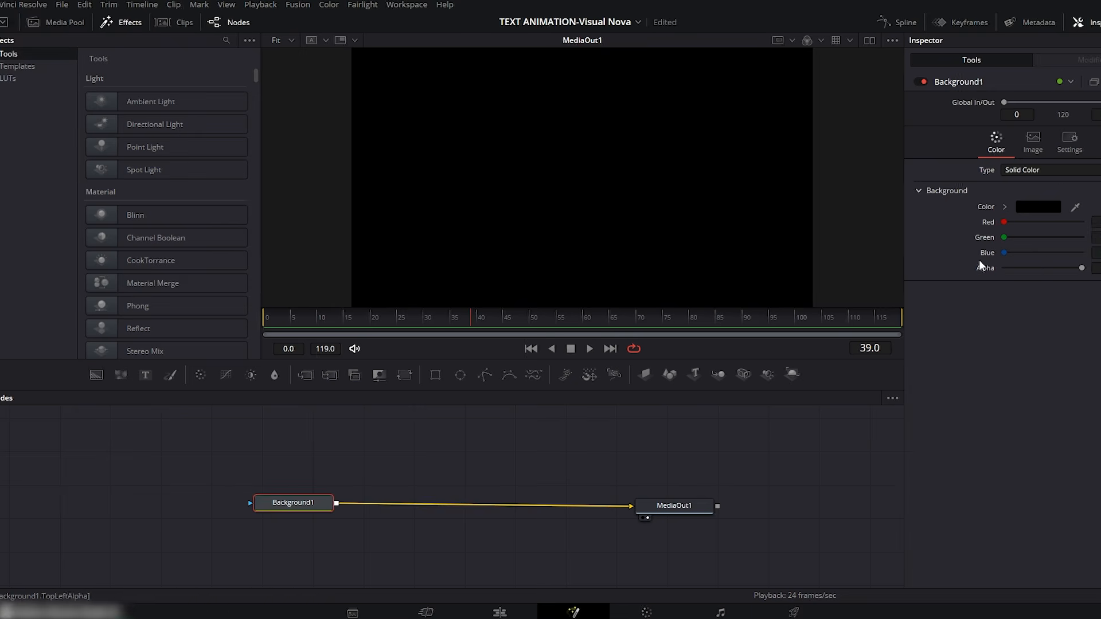
Step: Switch Background1 to a Gradient running vertically, starting at about X 0.496, Y 0.275 and ending at about X 0.499, Y 0.973
click(1067, 170)
click(986, 240)
drag(758, 178, 526, 55)
drag(296, 177, 524, 236)
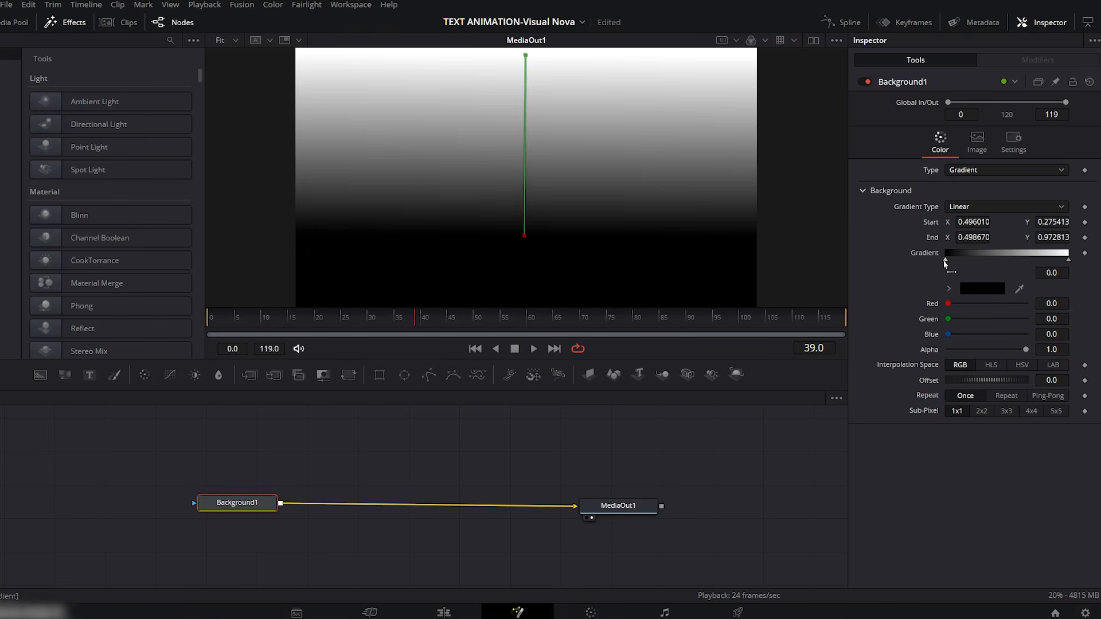
Step: Set the gradient's starting colour stop to the blue #0071a5
click(972, 288)
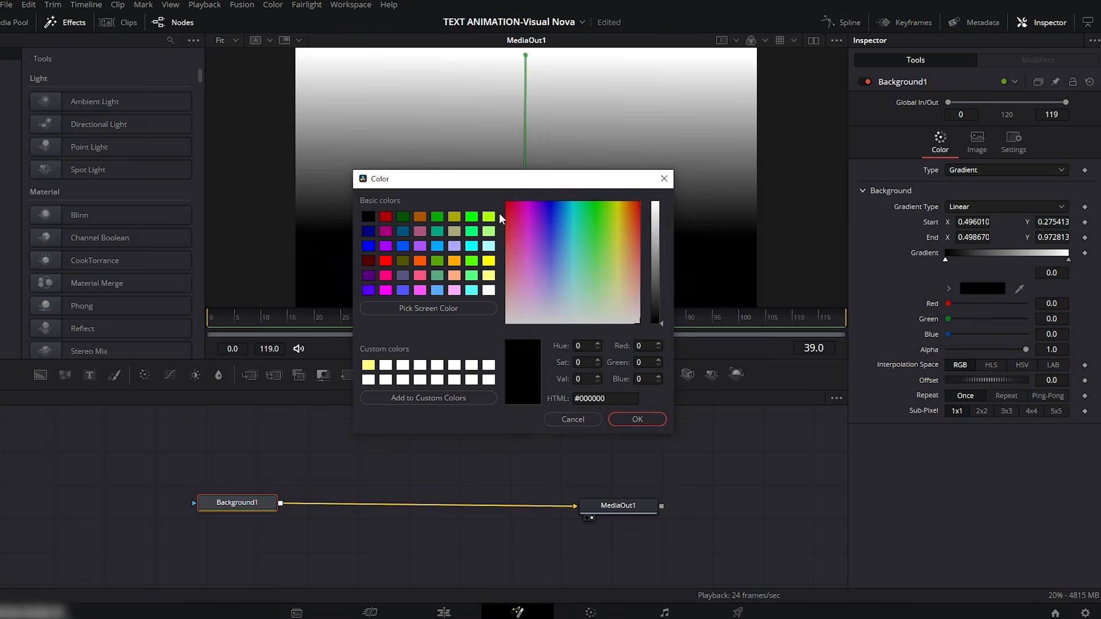
drag(511, 183, 515, 225)
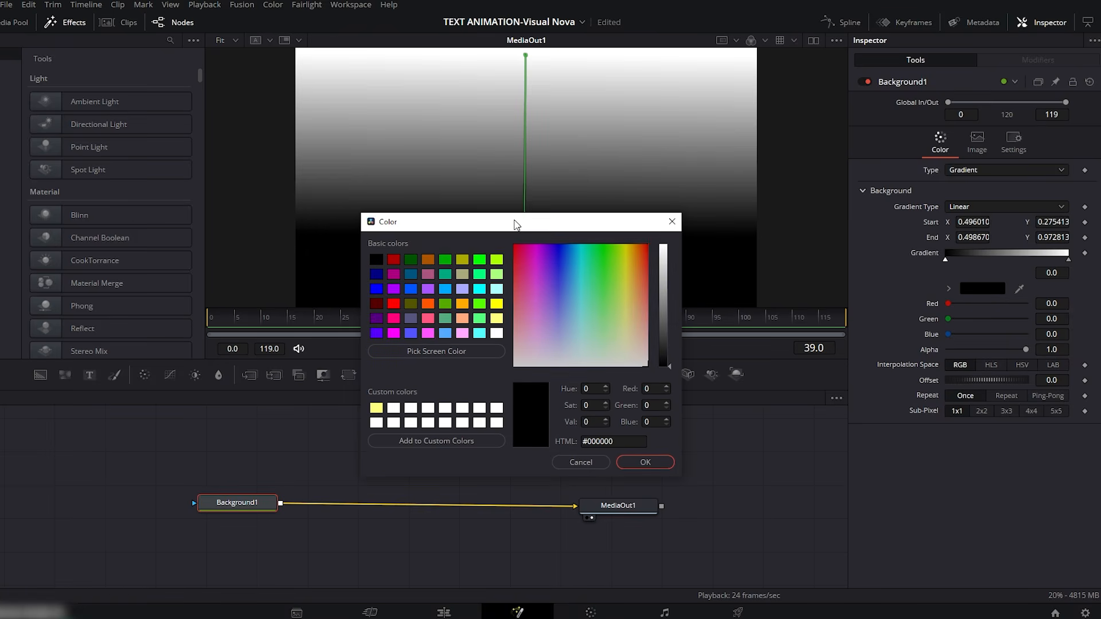
click(411, 275)
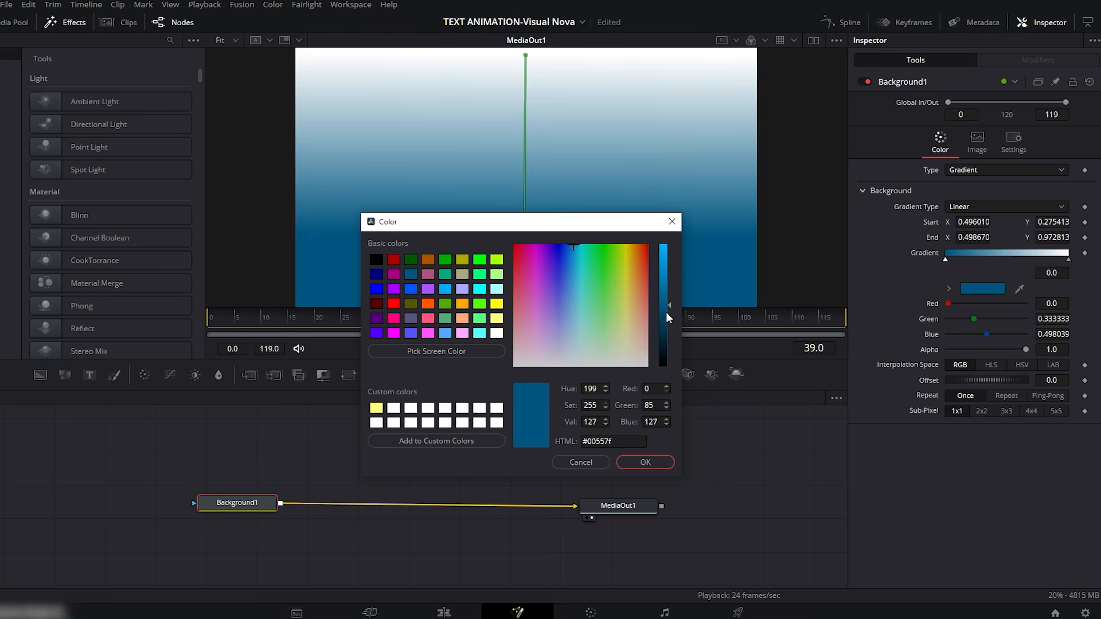
drag(669, 306, 669, 288)
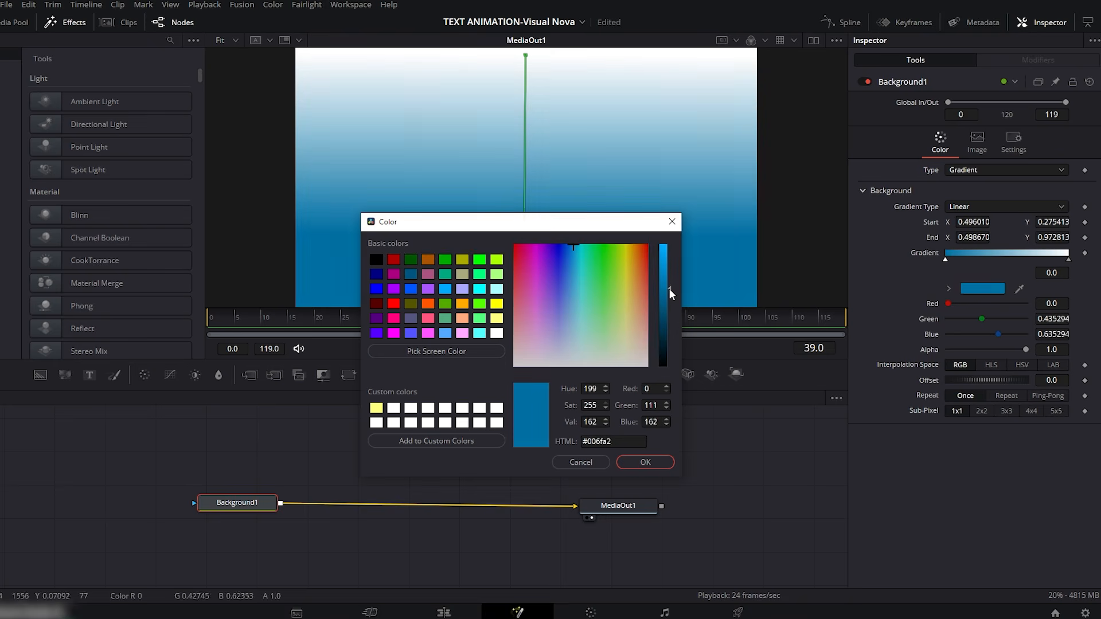
click(646, 462)
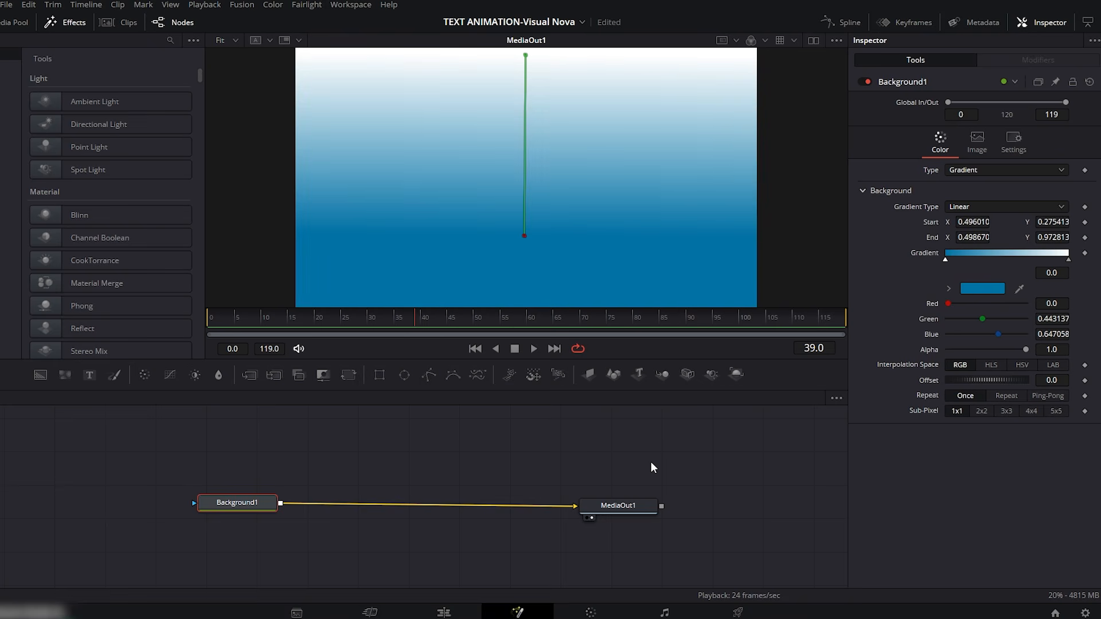
Step: Set the gradient's end colour stop to the dark blue #003c58
click(1069, 261)
click(982, 289)
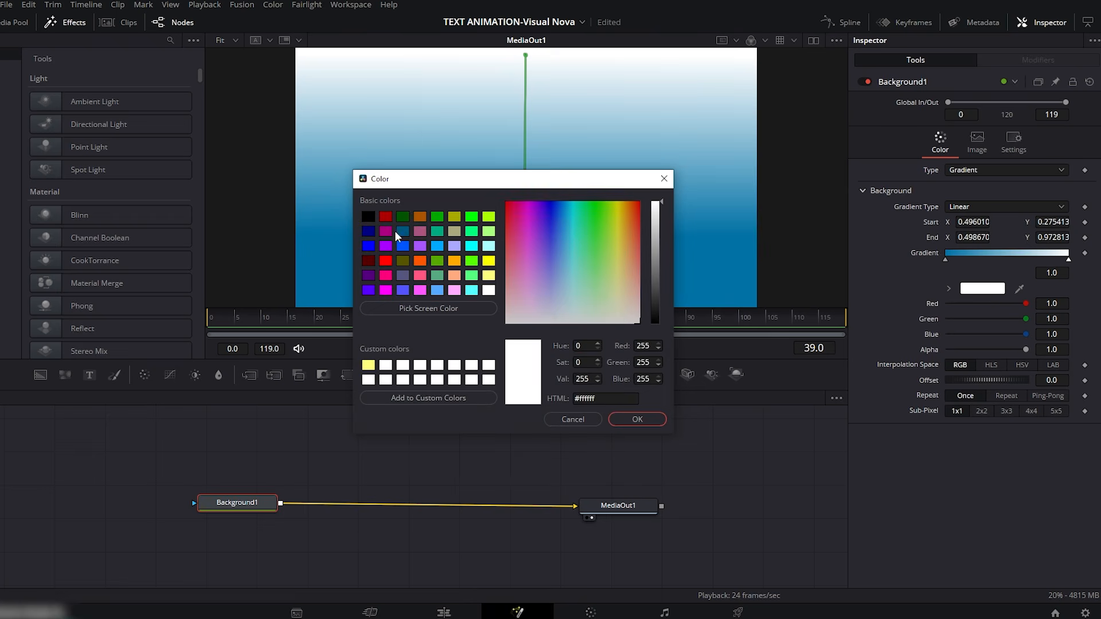
click(403, 231)
drag(658, 272, 660, 281)
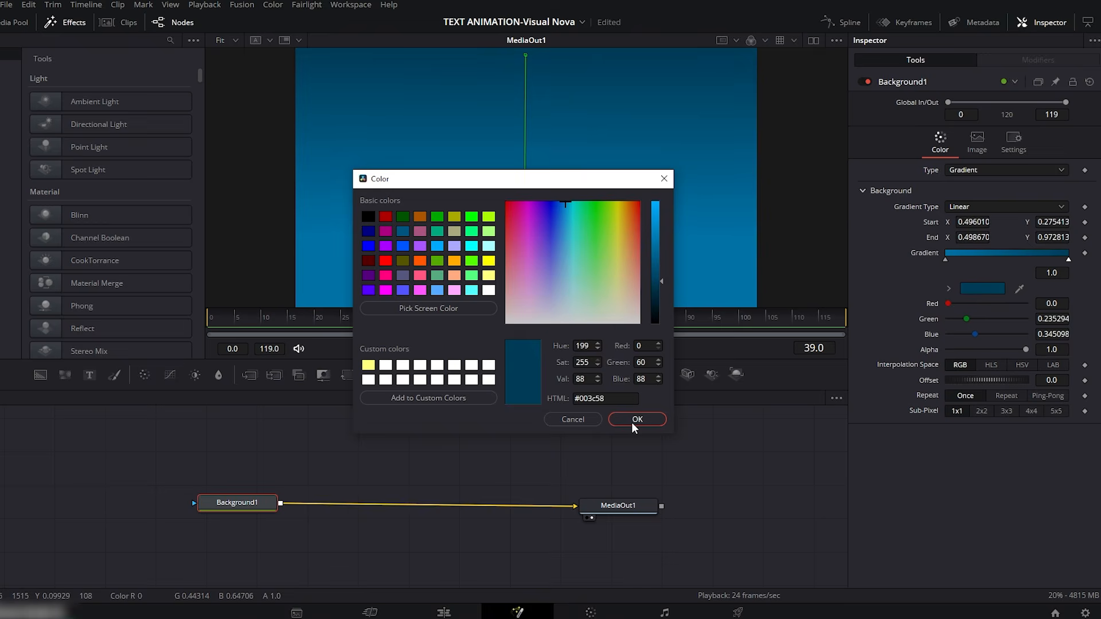
click(633, 423)
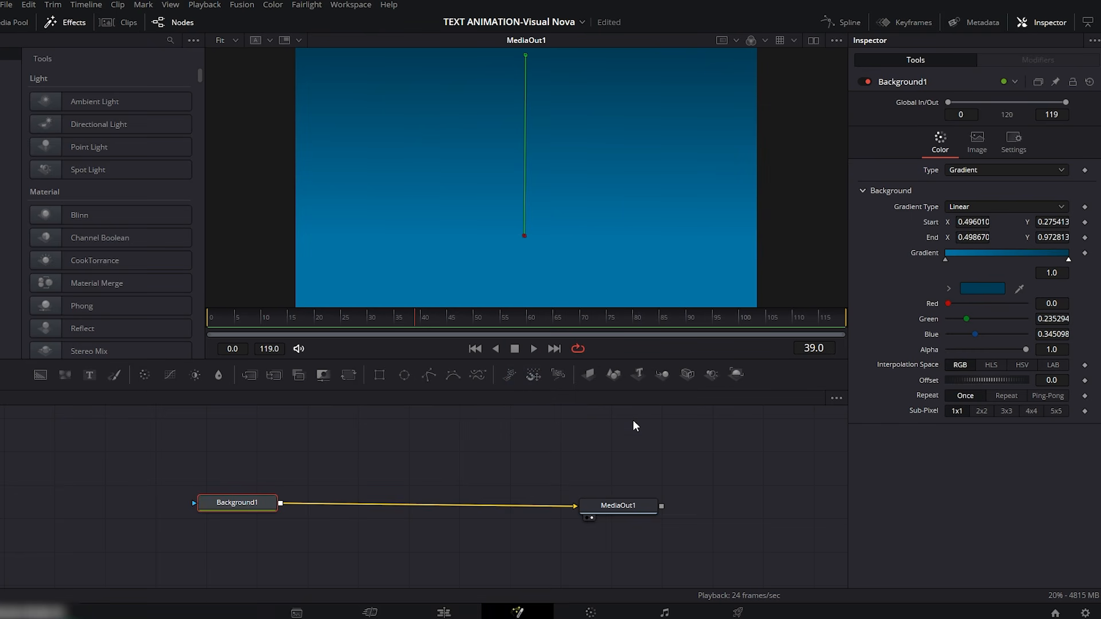
Step: Merge a second Background over the first and mask it with a Rectangle of corner radius 1.0 and height 0.19
drag(42, 373, 283, 505)
drag(252, 457, 348, 459)
drag(379, 375, 345, 465)
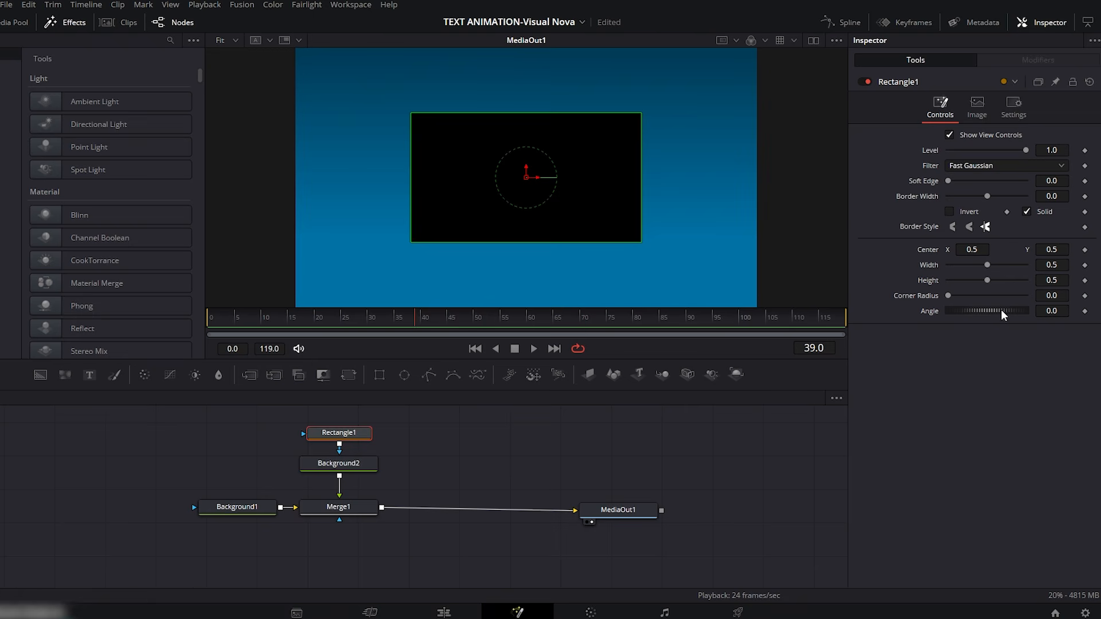
drag(949, 295, 869, 281)
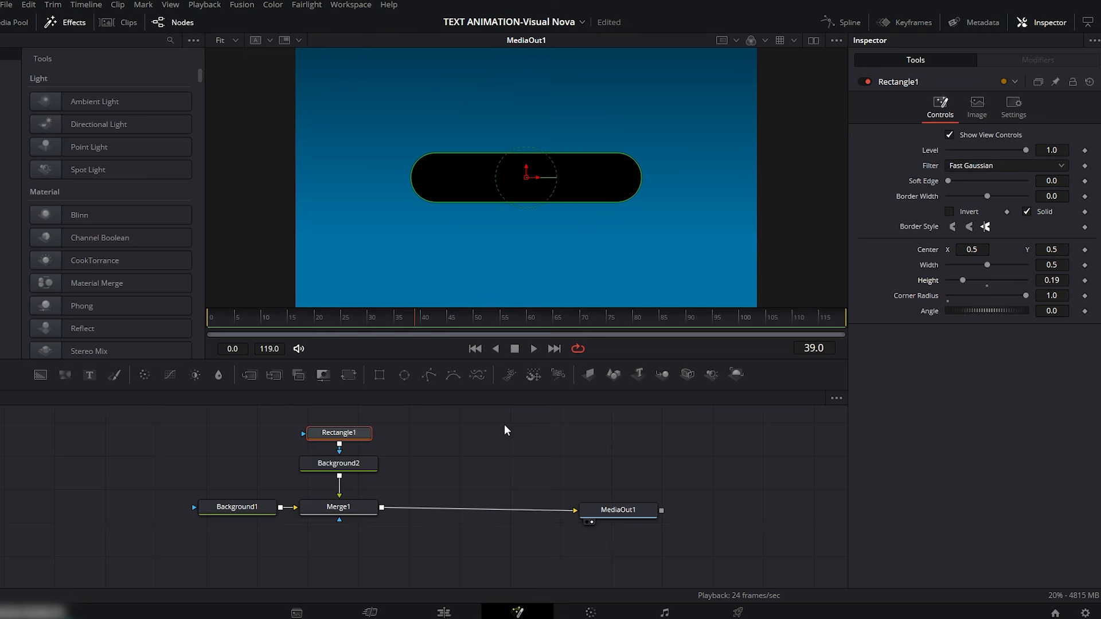
Step: Set the solid colour of Background2 to the red #aa0000
click(354, 466)
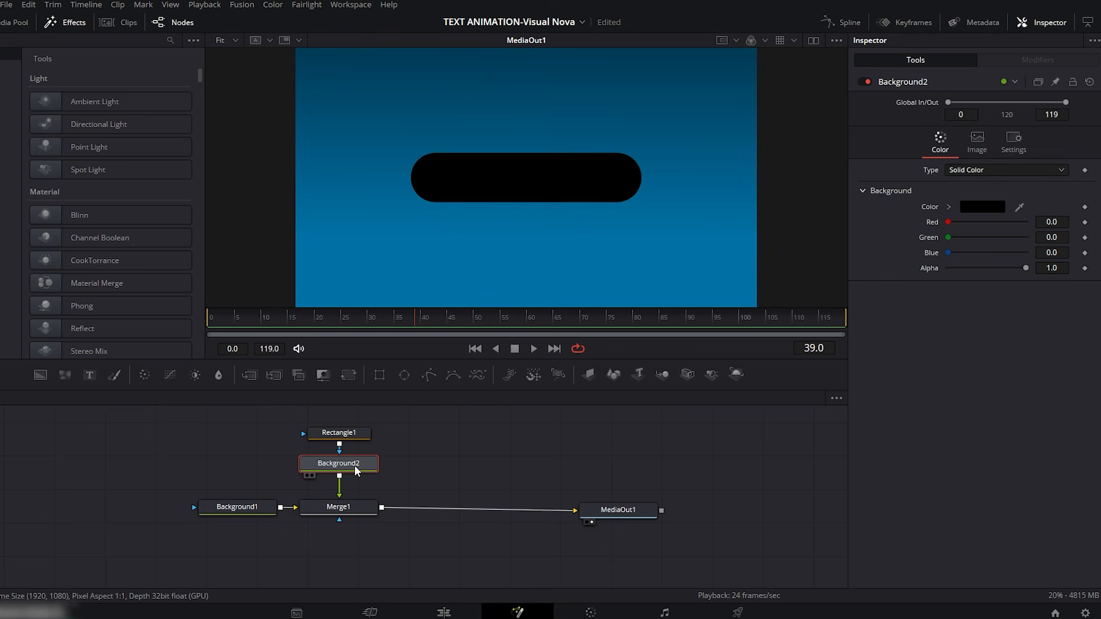
click(978, 208)
drag(579, 183, 585, 217)
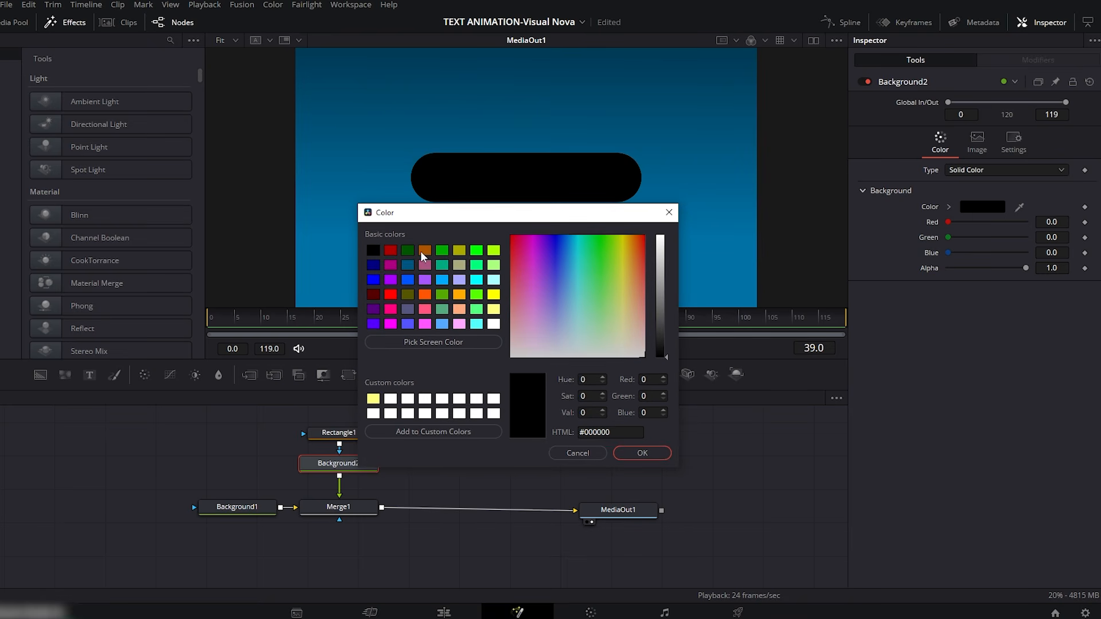
click(390, 250)
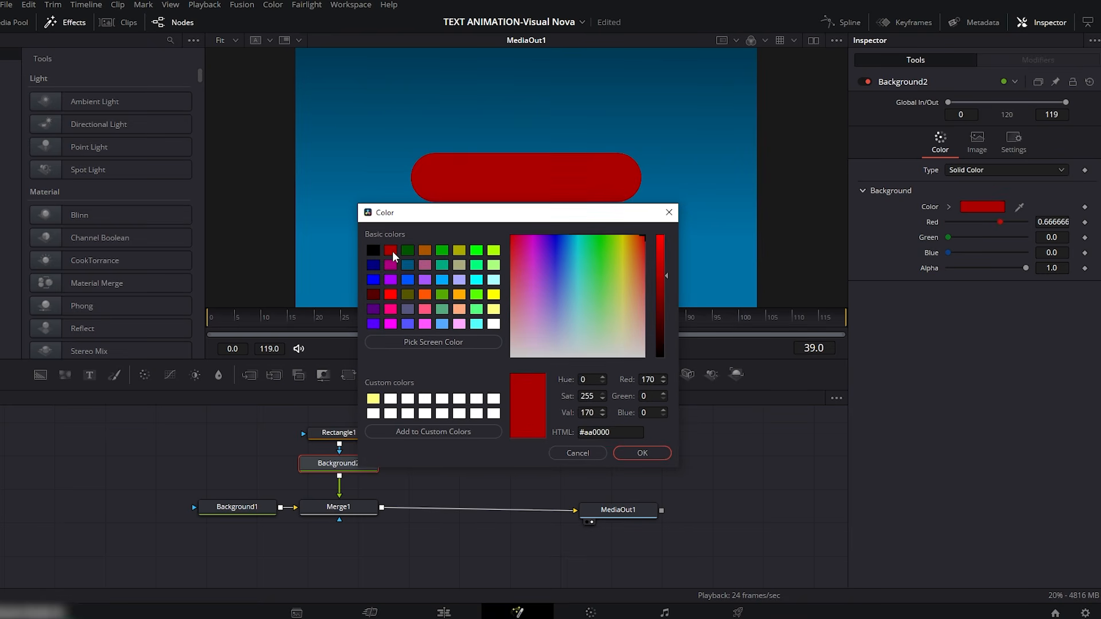
click(641, 453)
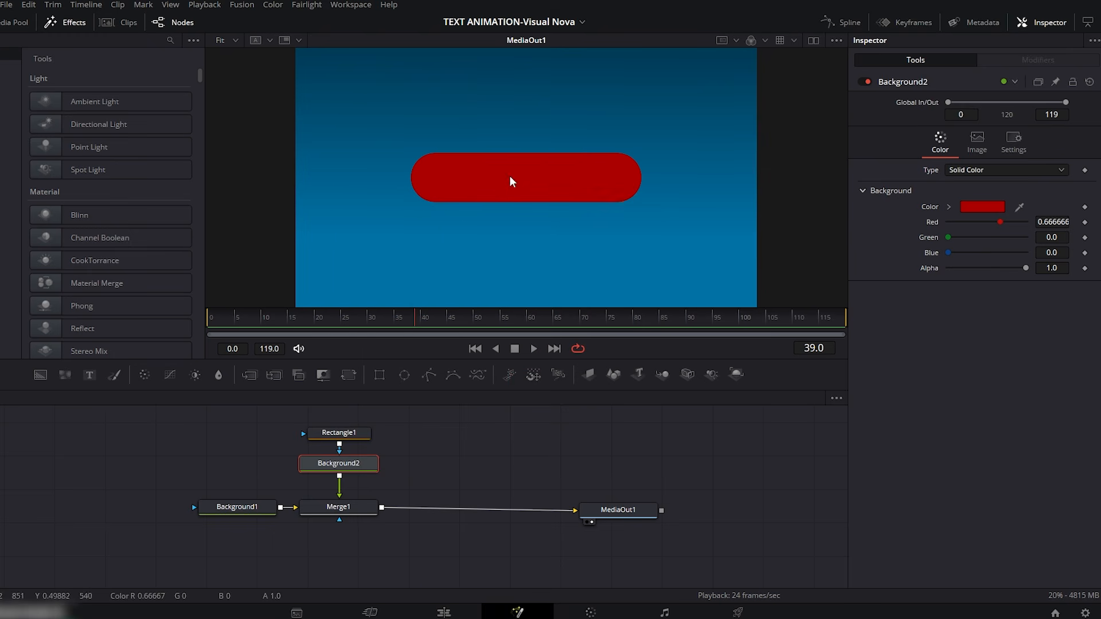
Step: Add a second Rectangle as the mask of Merge1, fitted just around the red bar at about 0.524 wide and 0.249 high
drag(380, 376, 297, 440)
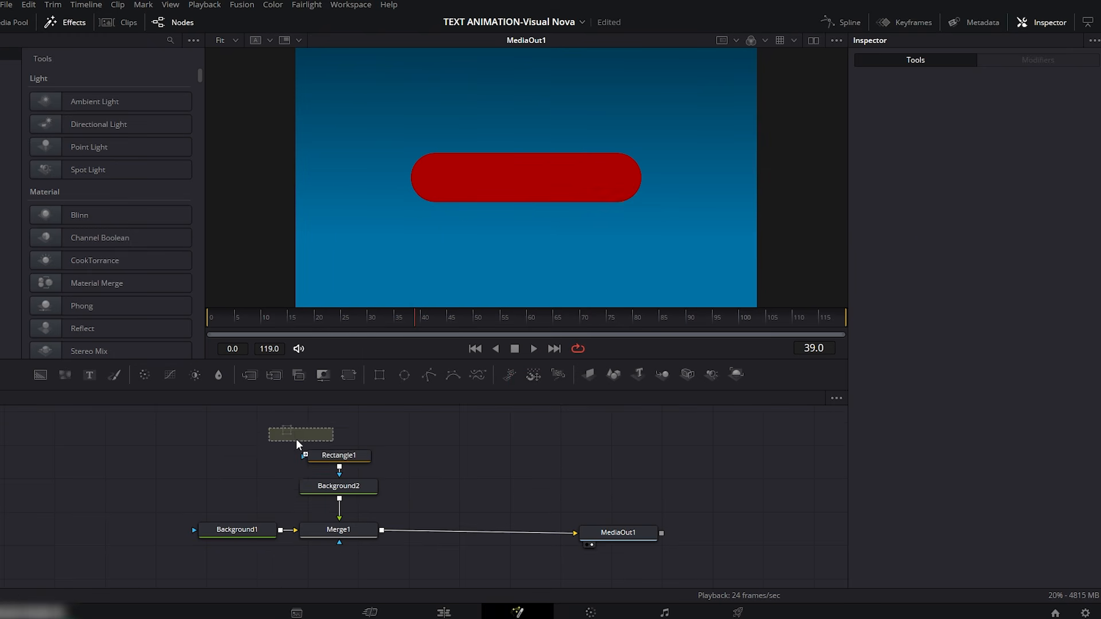
drag(246, 496, 329, 528)
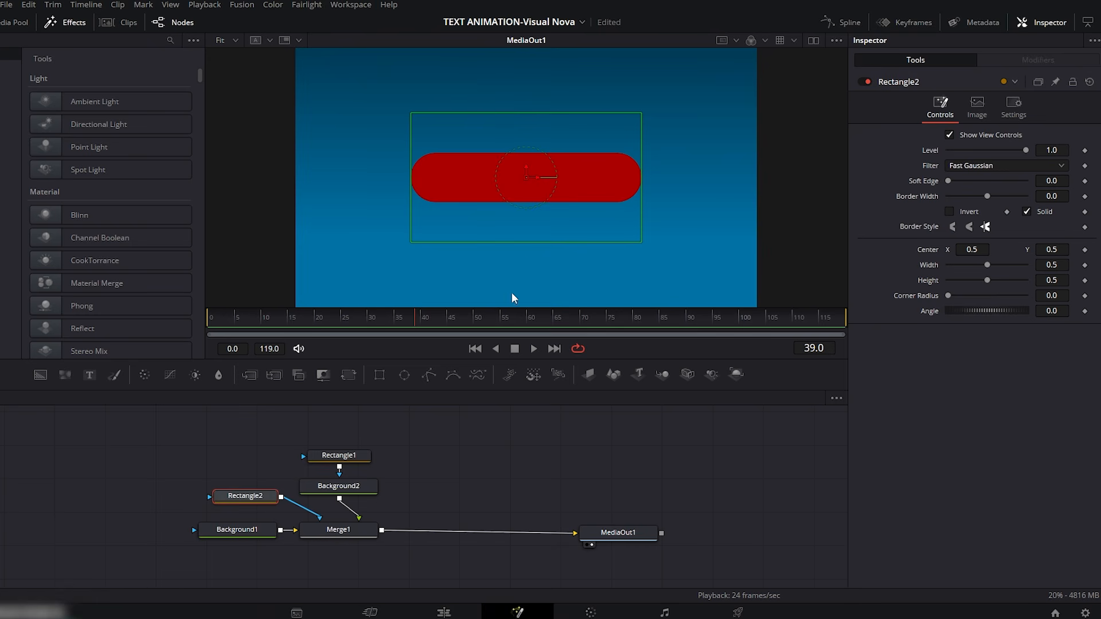
drag(555, 113, 555, 144)
drag(641, 183, 647, 183)
Step: Keyframe Rectangle2's Center X from -0.022 at frame 0 to 0.499 at frame 20
drag(412, 318, 209, 320)
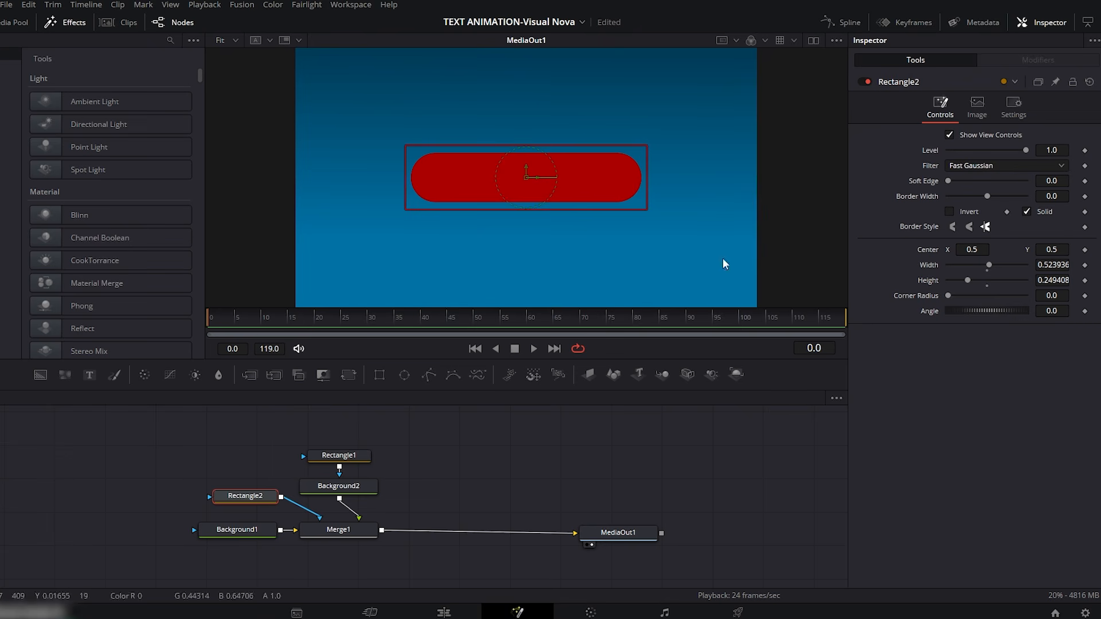
drag(986, 248, 922, 248)
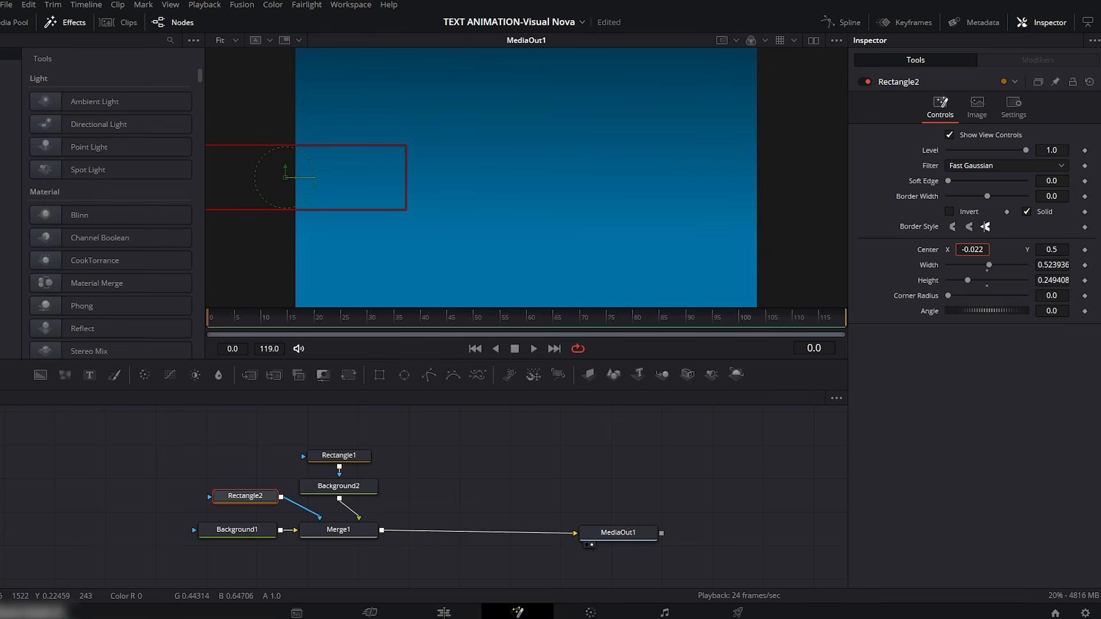
click(1085, 250)
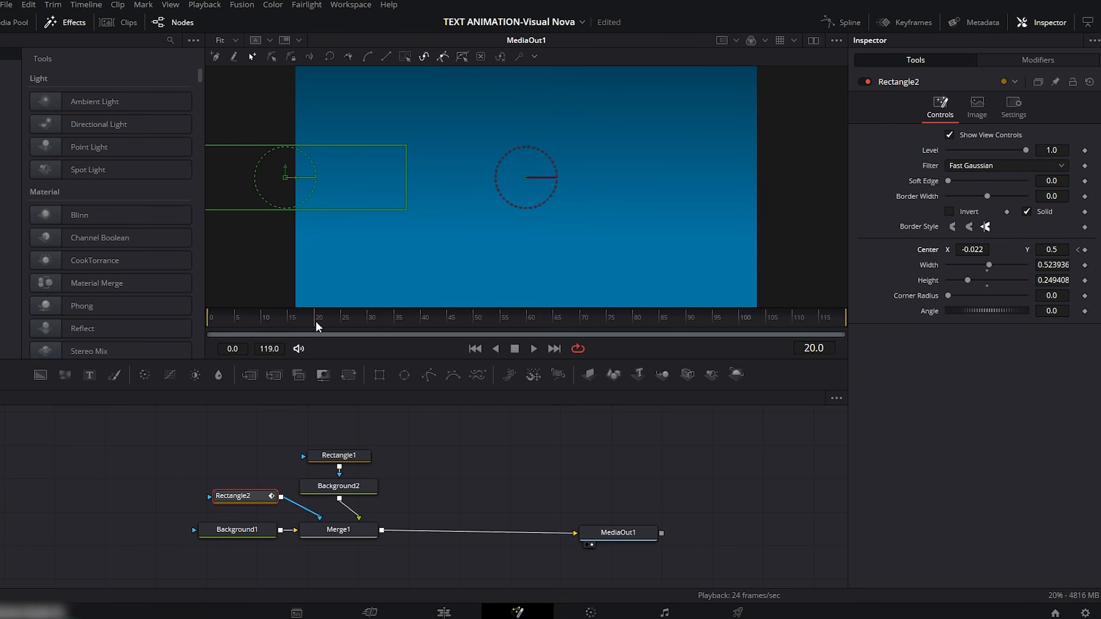
drag(966, 247, 1016, 247)
Step: Play the mask animation from frame 0 to preview the bar's reveal
drag(290, 316, 177, 316)
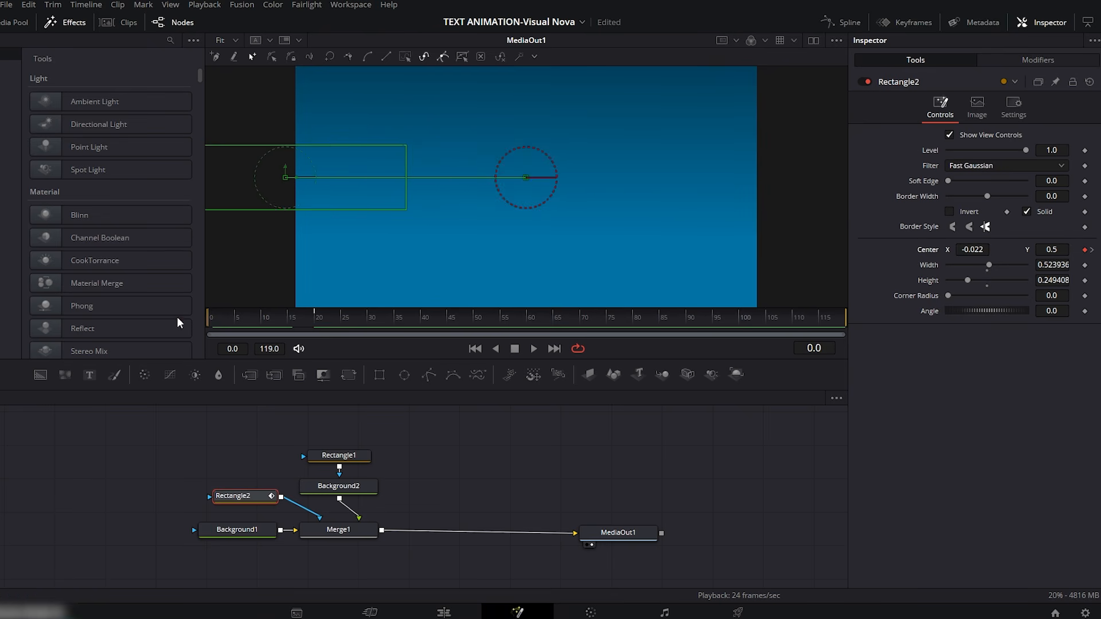
click(534, 349)
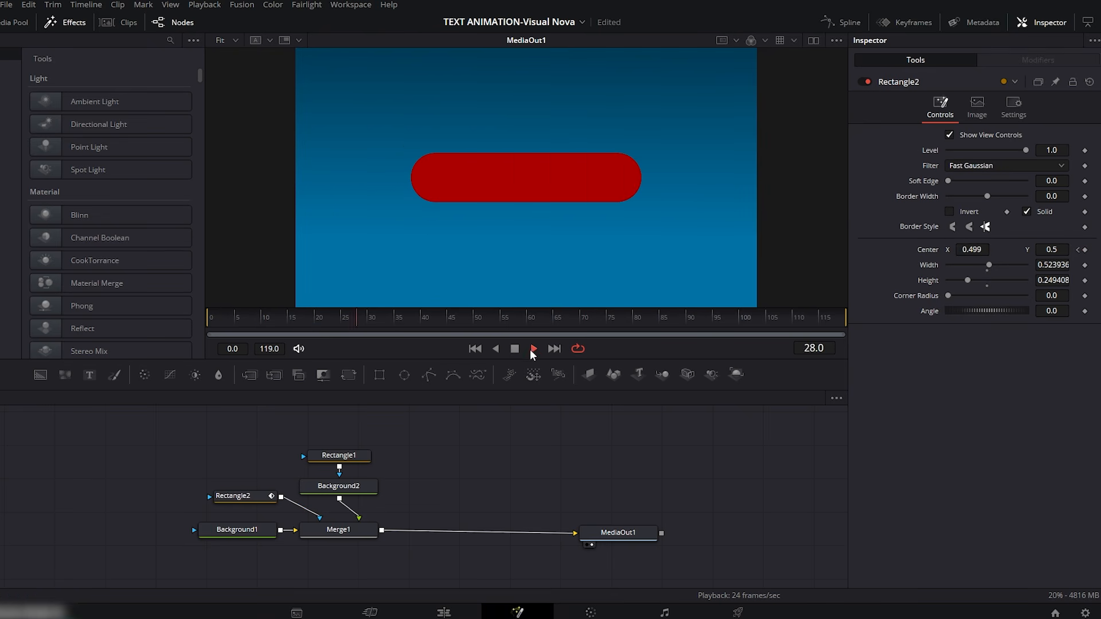
click(515, 349)
Step: Smooth Rectangle2's Displacement spline into an ease-in, ease-out curve, extending both keyframe handles to about frame 10
click(241, 497)
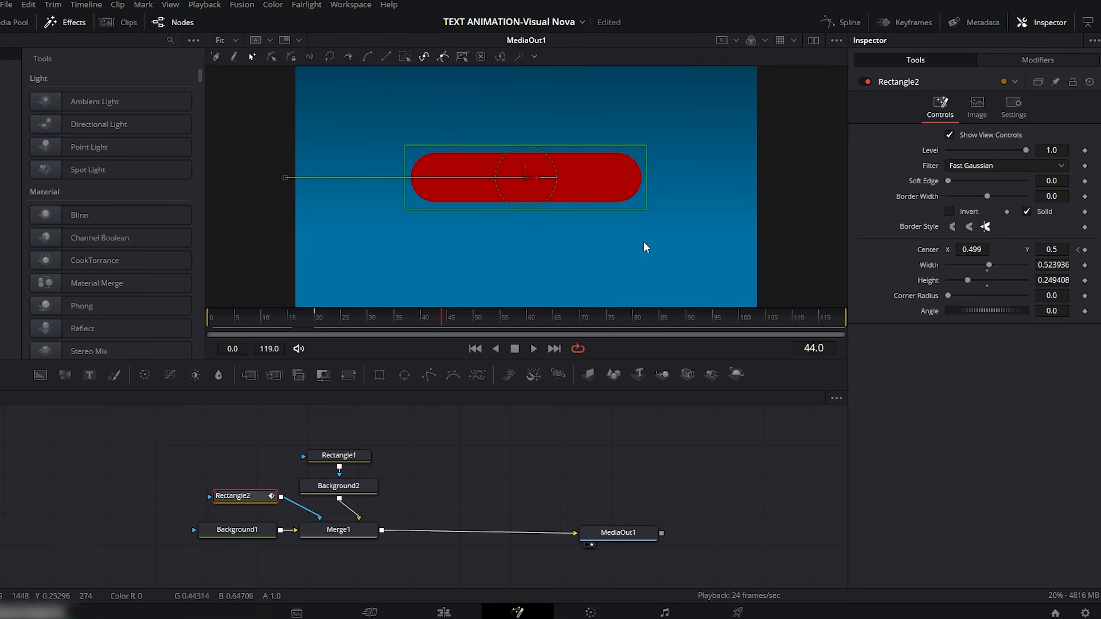
click(847, 23)
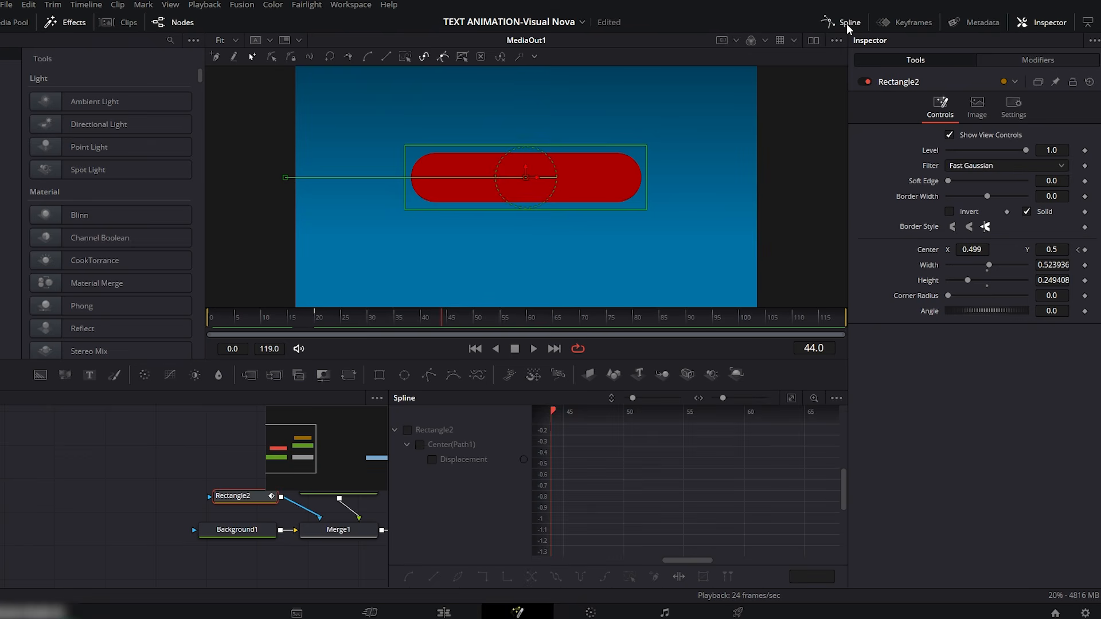
click(410, 431)
click(790, 398)
drag(831, 426, 563, 548)
key(s)
drag(735, 434, 696, 434)
drag(655, 545, 694, 546)
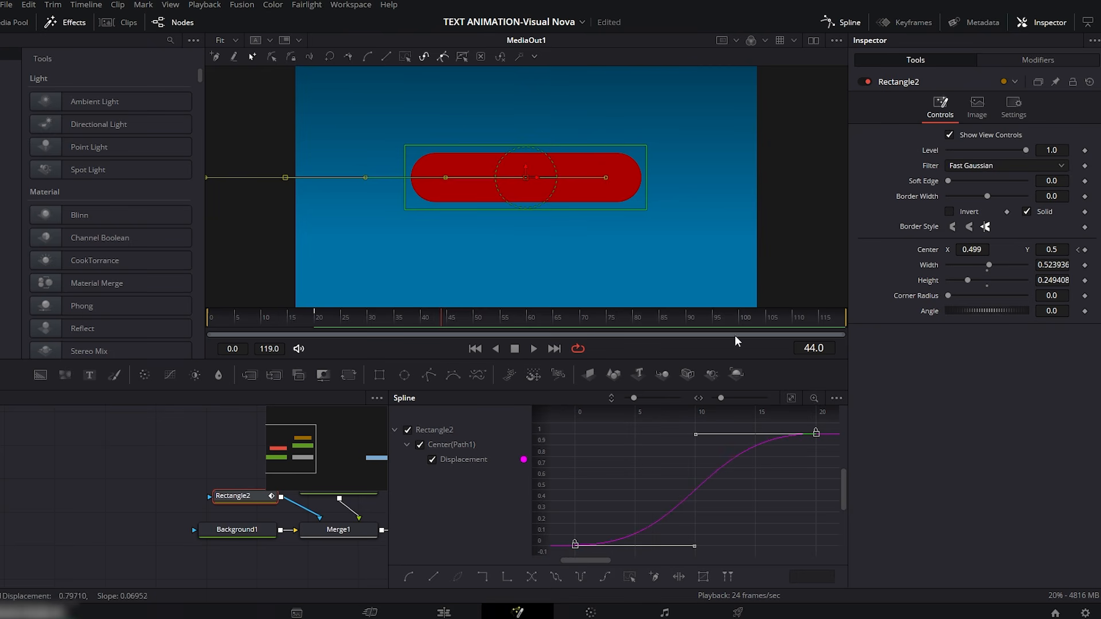
click(841, 23)
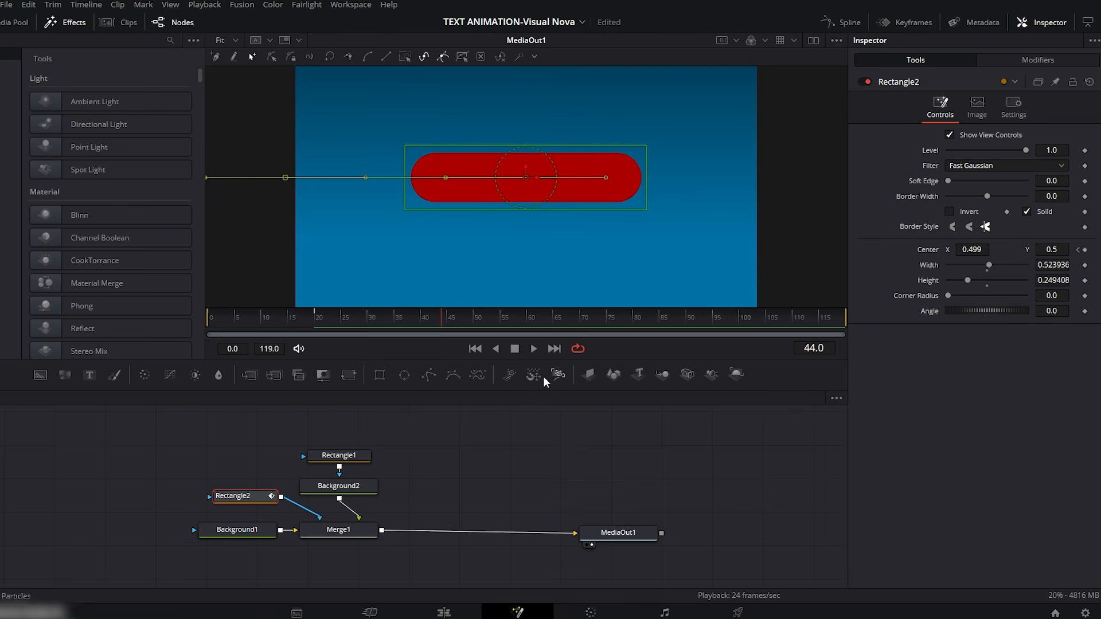
Step: Move the node group away from MediaOut1 and merge a copy of Background2 with its Rectangle1 mask after Merge1
drag(397, 439, 209, 549)
drag(311, 536, 144, 539)
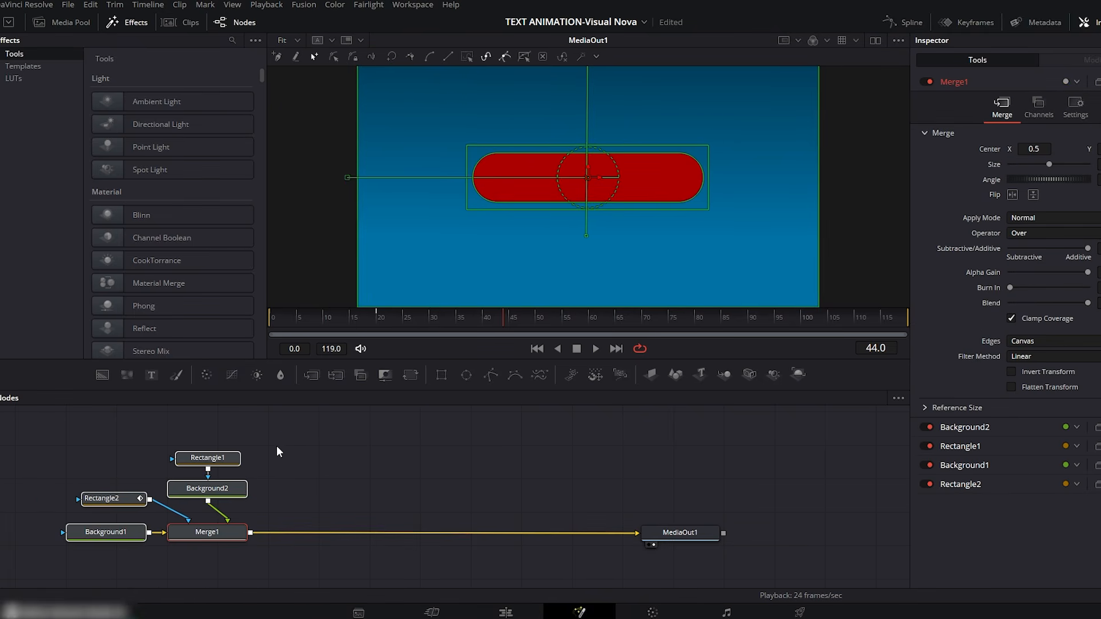
drag(277, 438, 195, 492)
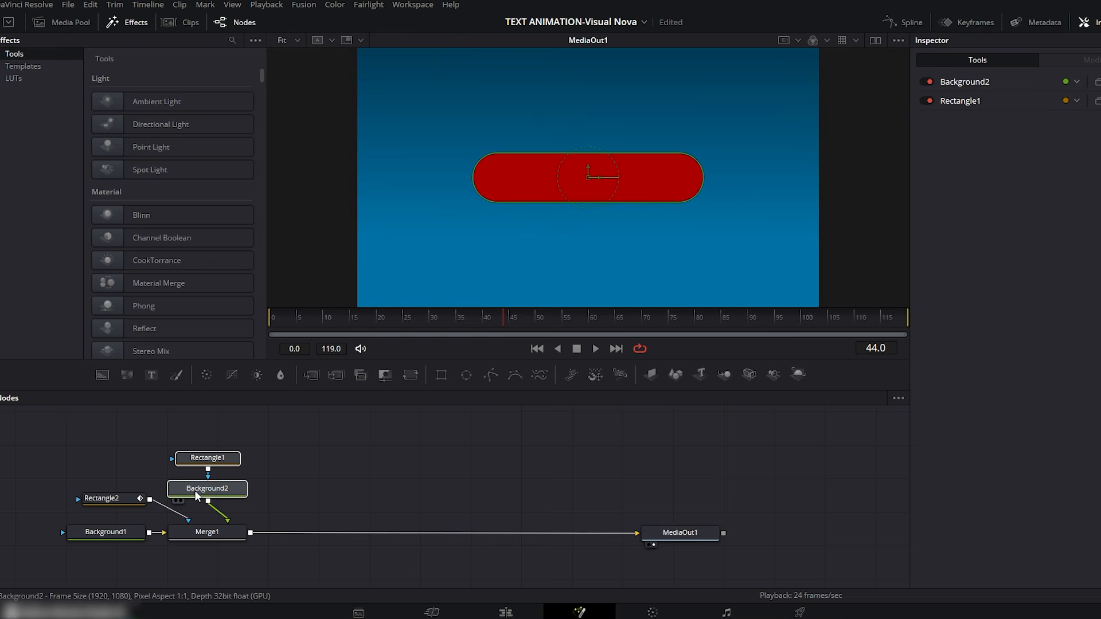
key(ctrl+v)
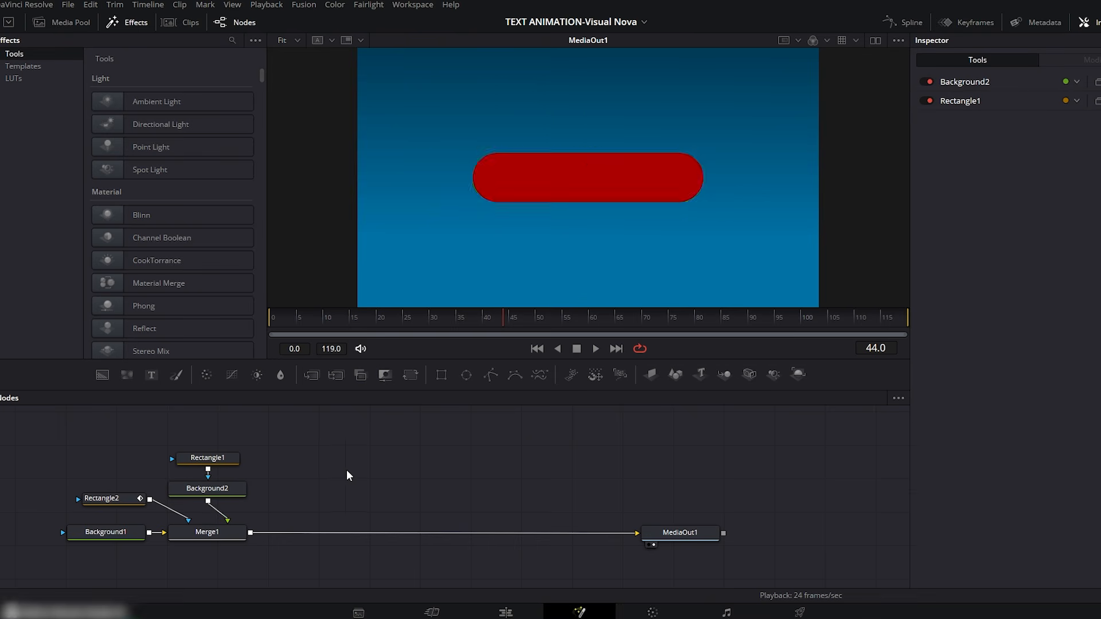
drag(373, 500, 252, 531)
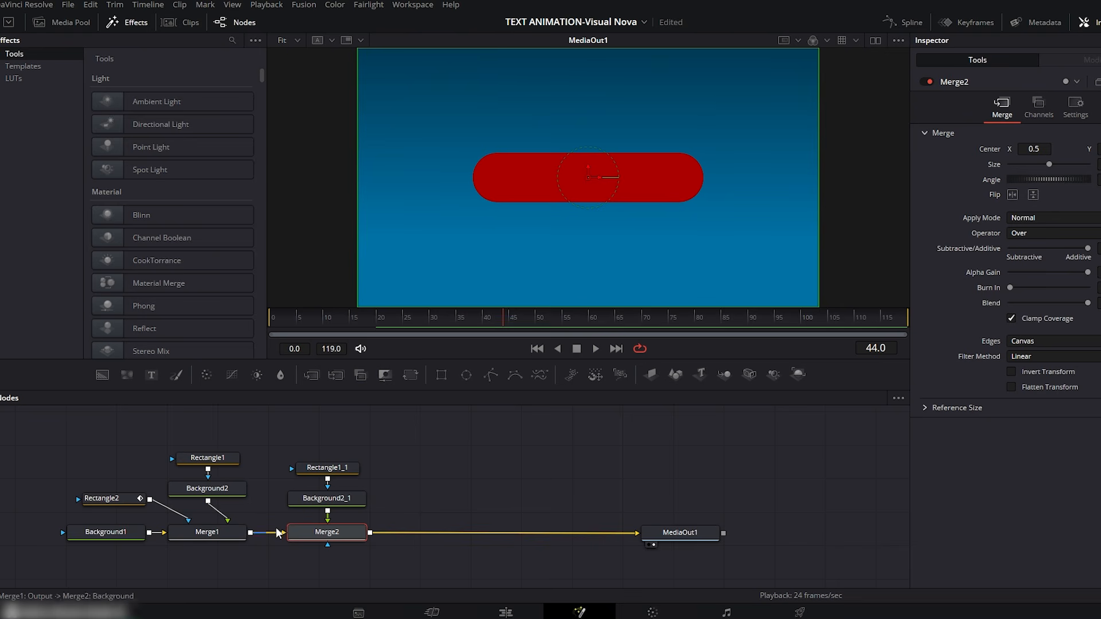
Step: Recolour the copied bar's Background2_1 node to light grey #c8c8c8
click(329, 503)
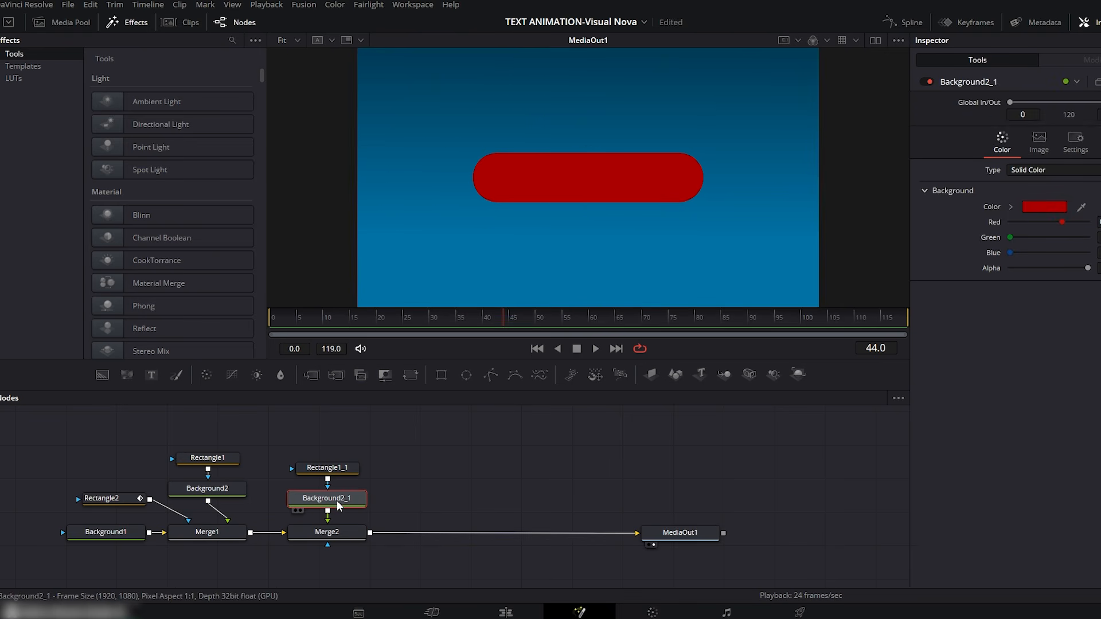
click(1037, 208)
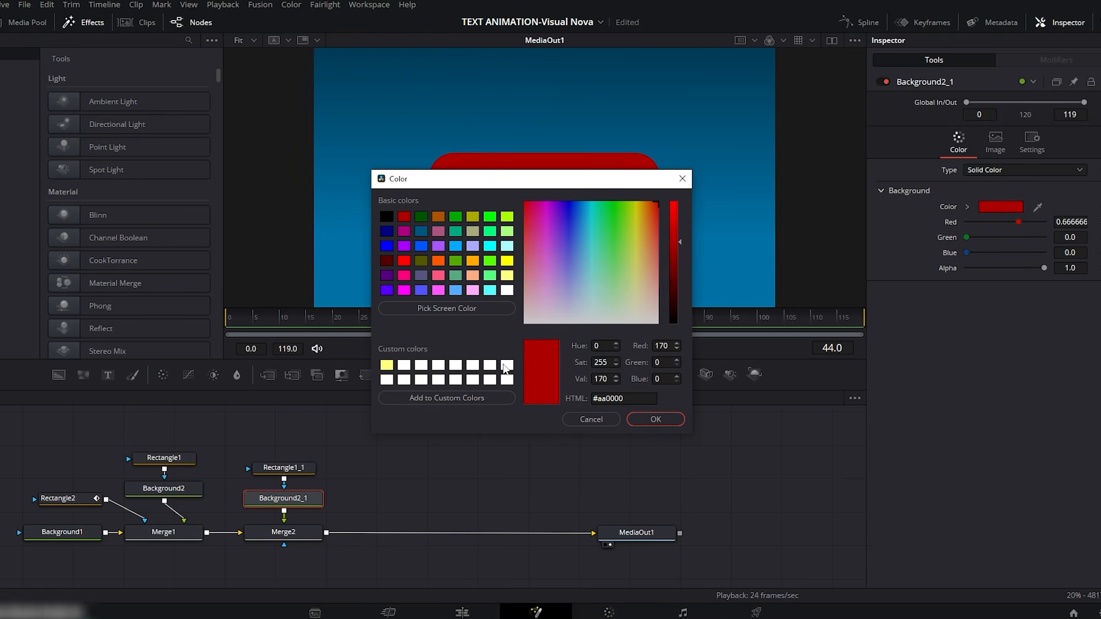
click(506, 366)
mouse_move(648, 189)
mouse_down()
mouse_move(649, 227)
mouse_move(681, 250)
mouse_move(683, 266)
mouse_up()
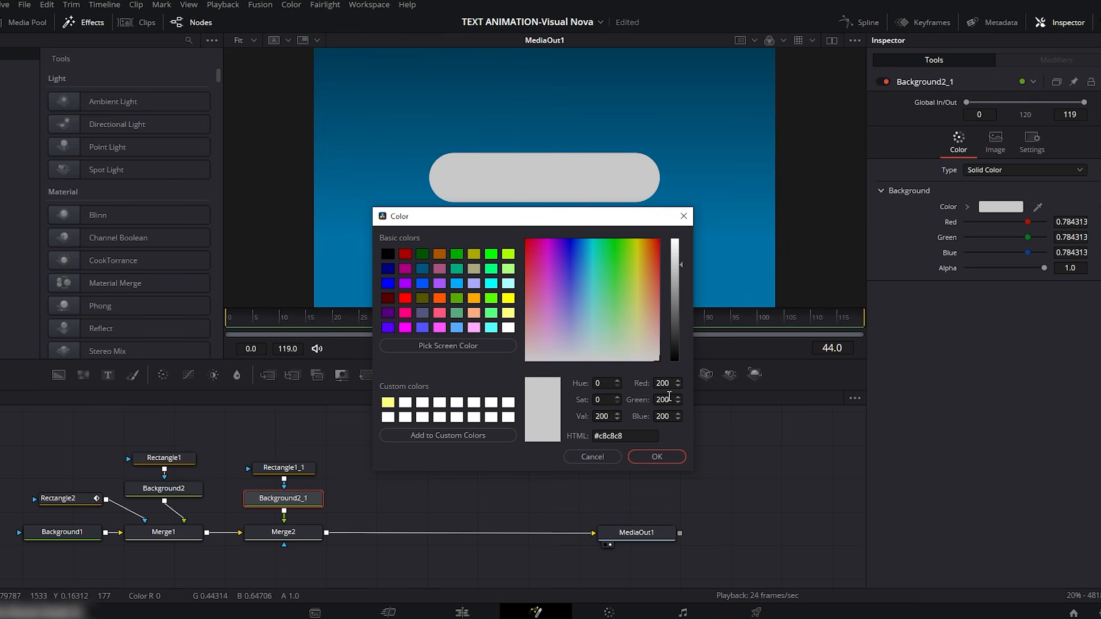
click(655, 455)
Step: Move the Merge2 node group away from Merge1 and connect a copy of the Rectangle2 mask to Merge2 as its effect mask
drag(287, 447, 304, 542)
drag(301, 503, 403, 501)
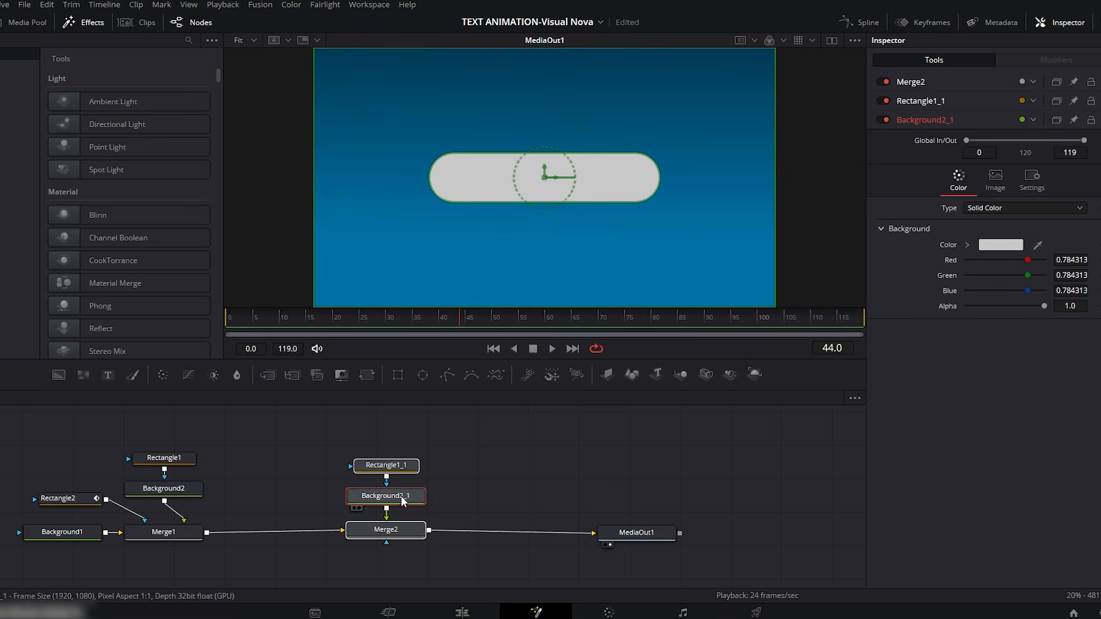
click(58, 498)
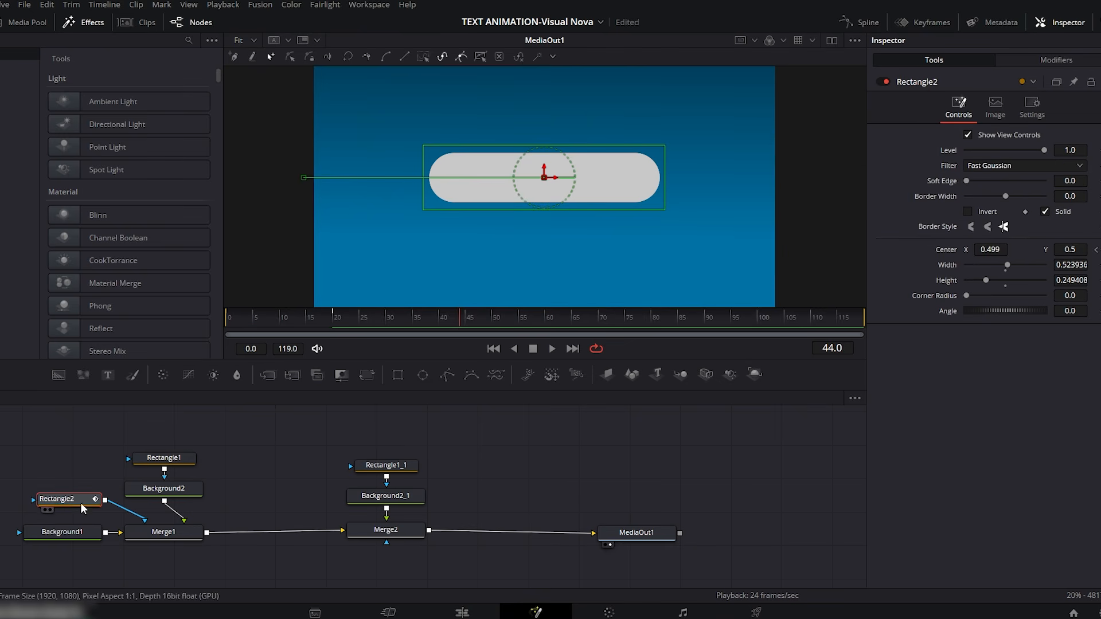
click(287, 492)
key(ctrl+v)
drag(407, 442, 381, 496)
drag(380, 465, 379, 437)
drag(324, 491, 368, 528)
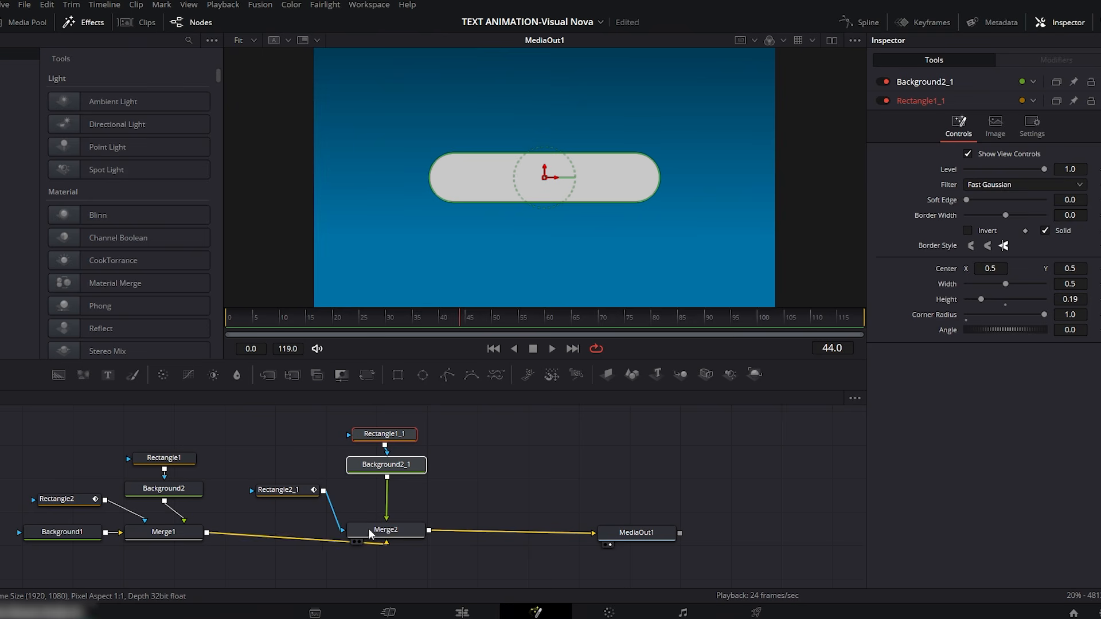
Step: Shift both of Rectangle2_1's Displacement keyframes about 2 frames later in the spline so the grey bar trails the red one
click(287, 490)
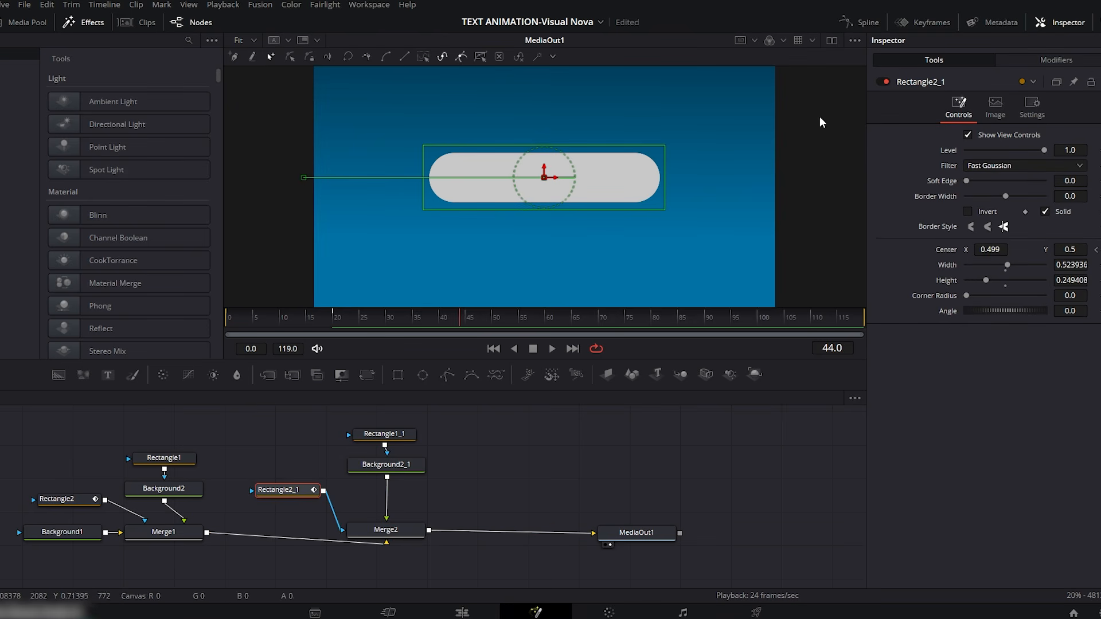
click(867, 24)
click(810, 398)
drag(841, 422, 615, 546)
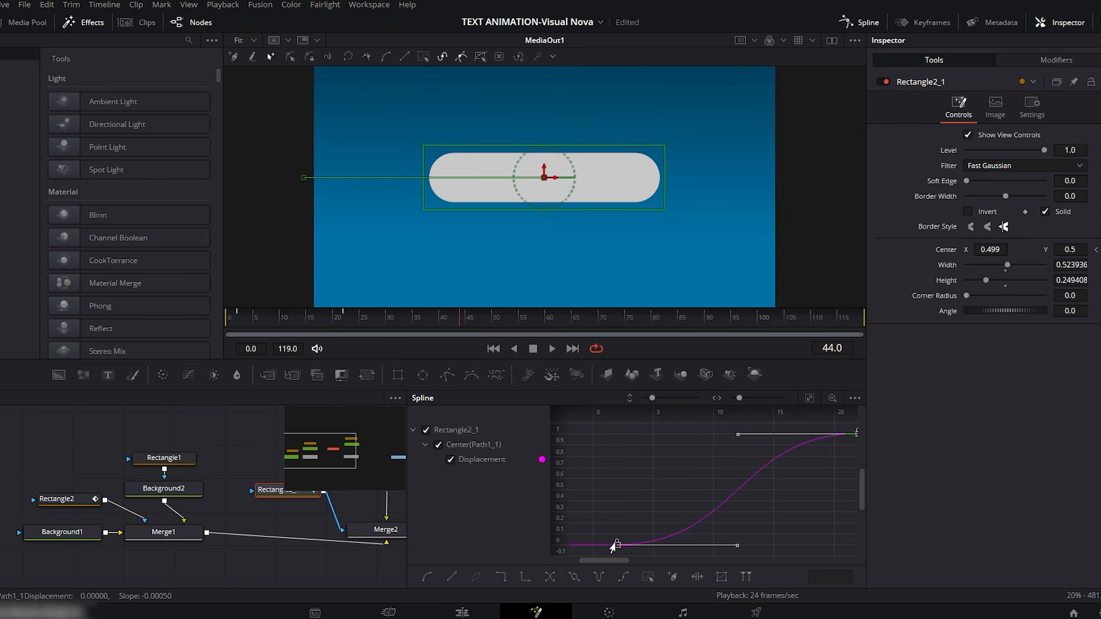
Step: Play and scrub the animation from frame 0 to check the offset between the red and grey bars, and close the spline view
drag(412, 319, 224, 316)
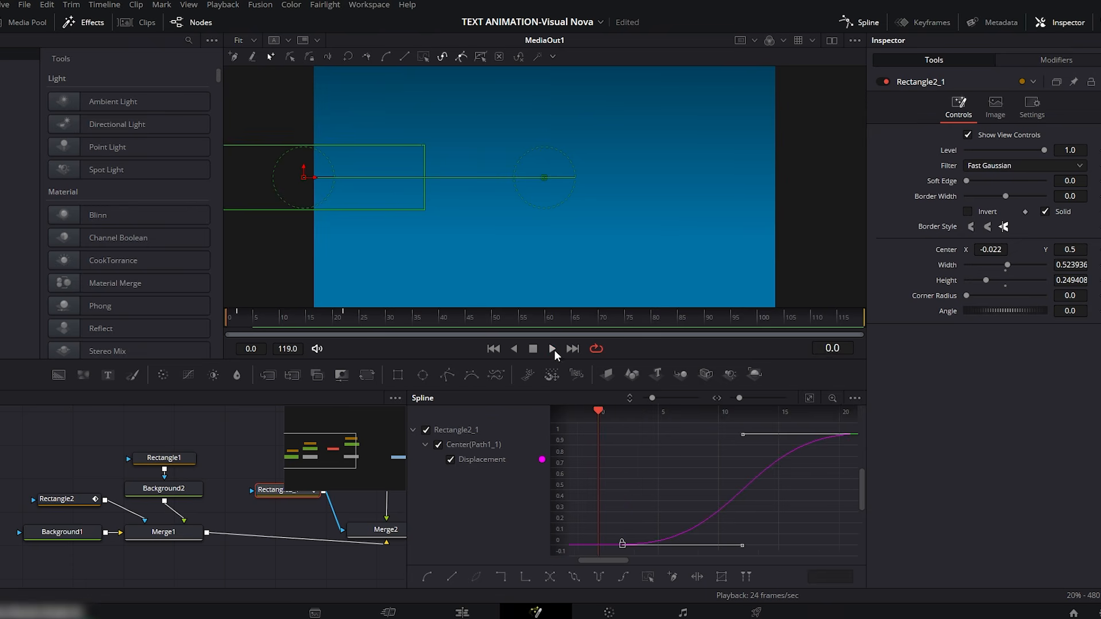
click(553, 349)
click(535, 349)
click(390, 319)
drag(391, 321, 307, 318)
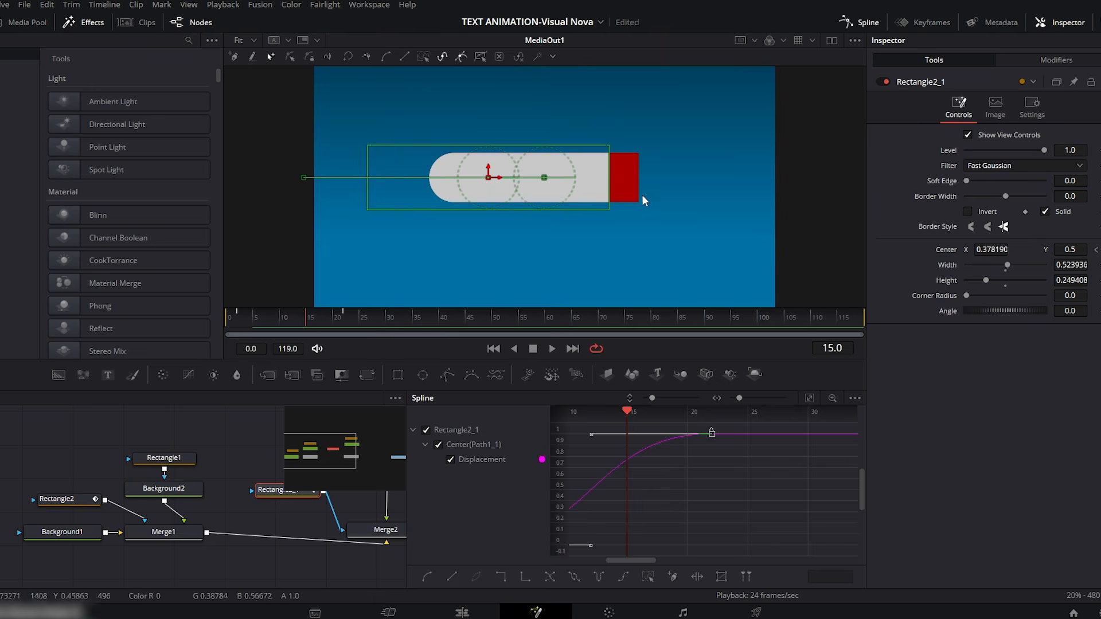
click(228, 319)
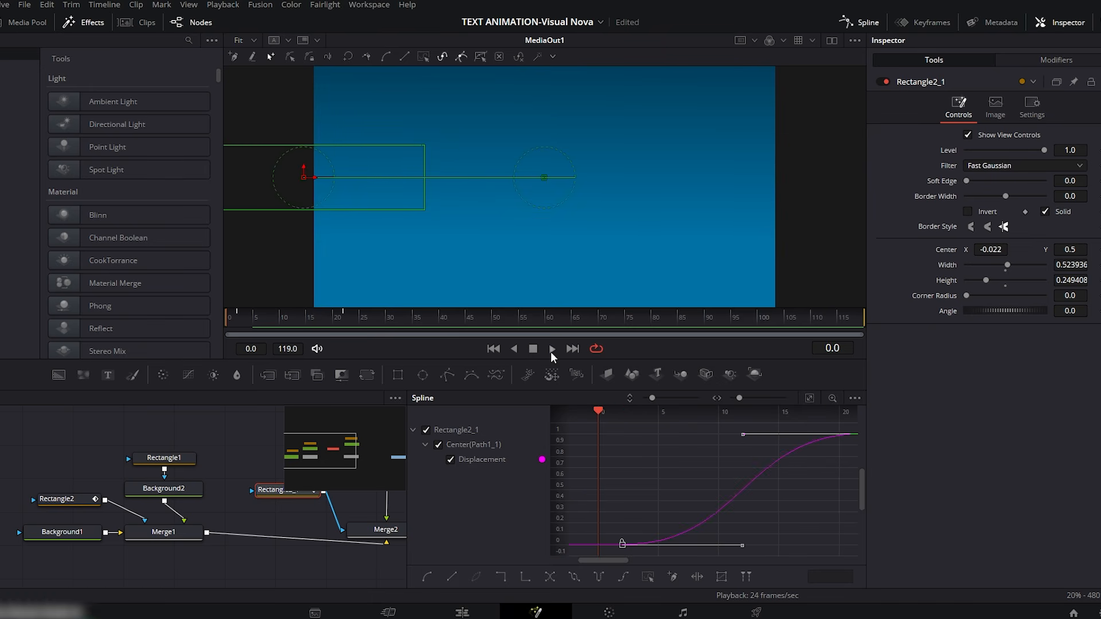
click(551, 350)
click(535, 349)
click(867, 24)
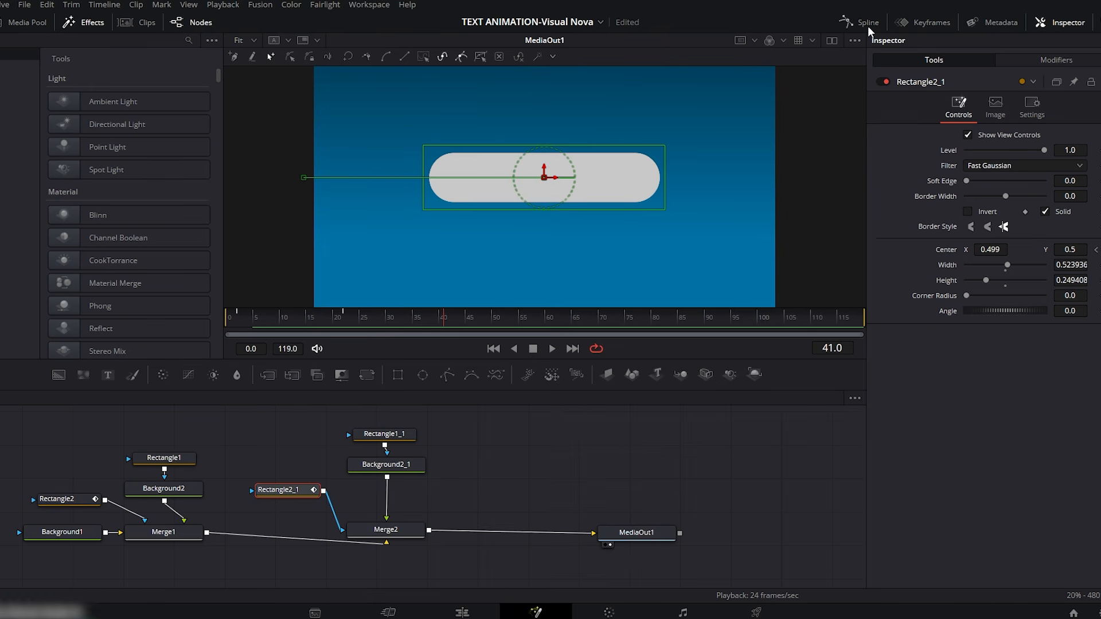
Step: Add a Text node merged after Merge2, moving MediaOut1 and the new text group along to space out the flow
drag(111, 376, 495, 469)
drag(538, 470, 429, 531)
drag(641, 536, 787, 535)
drag(521, 447, 498, 539)
drag(507, 473, 576, 472)
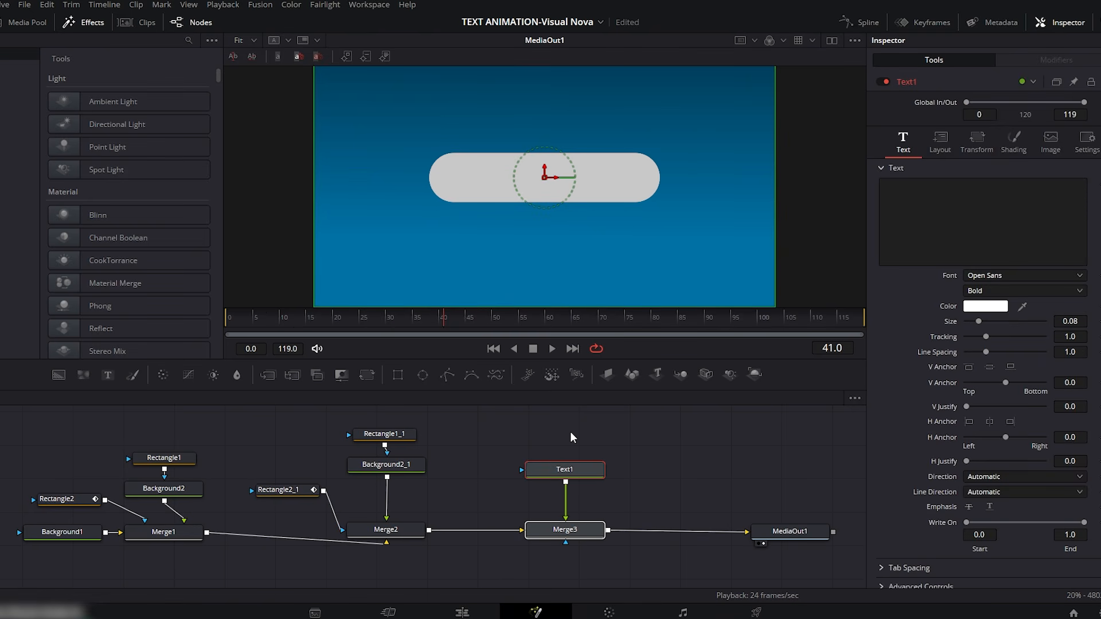
Step: Enter the title VISUAL NOVA in Text1 and colour it black
click(929, 189)
text(VIS)
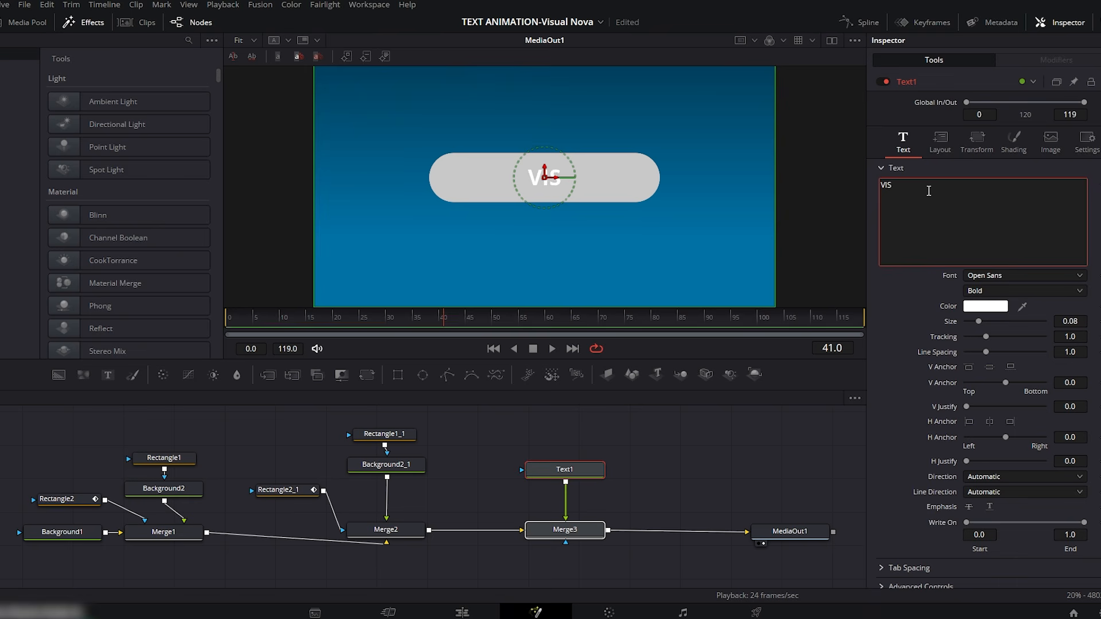
text(UAL )
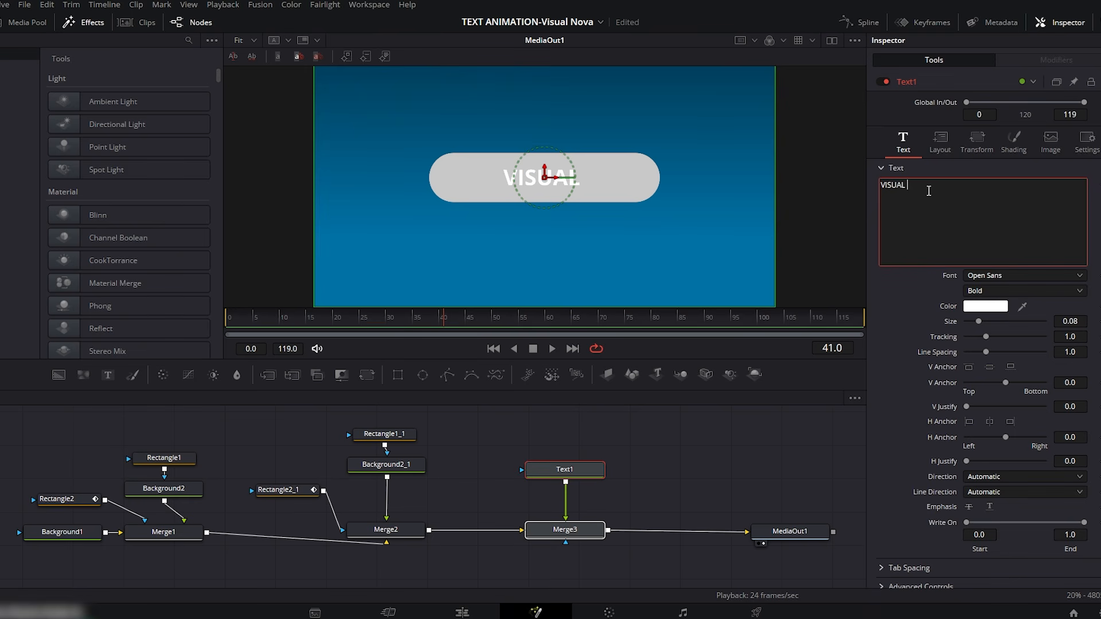
text(NOVA)
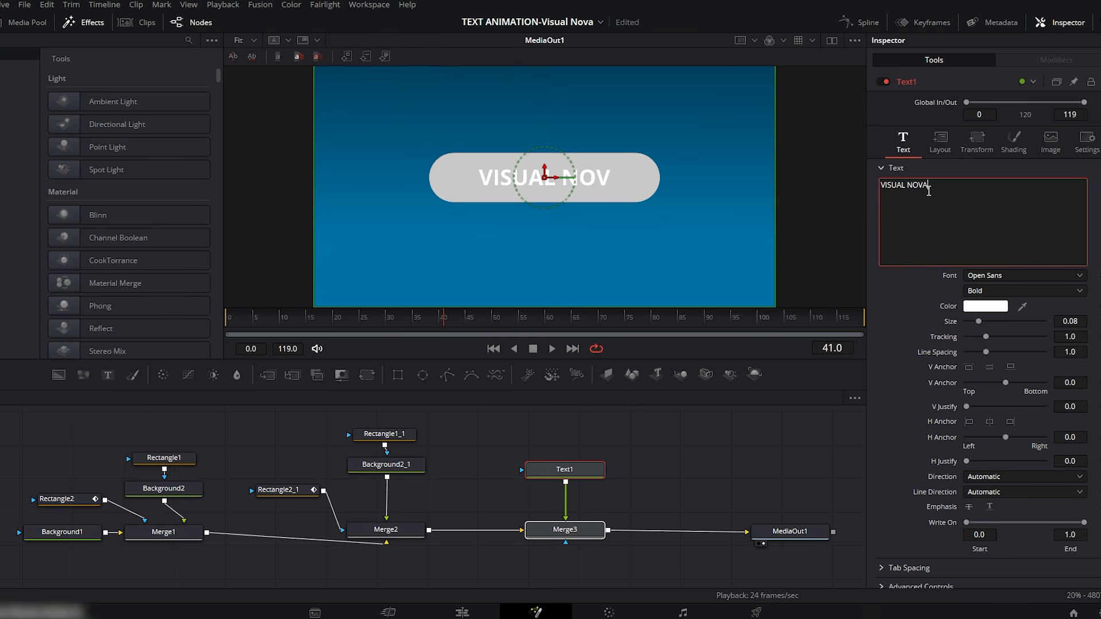
click(985, 310)
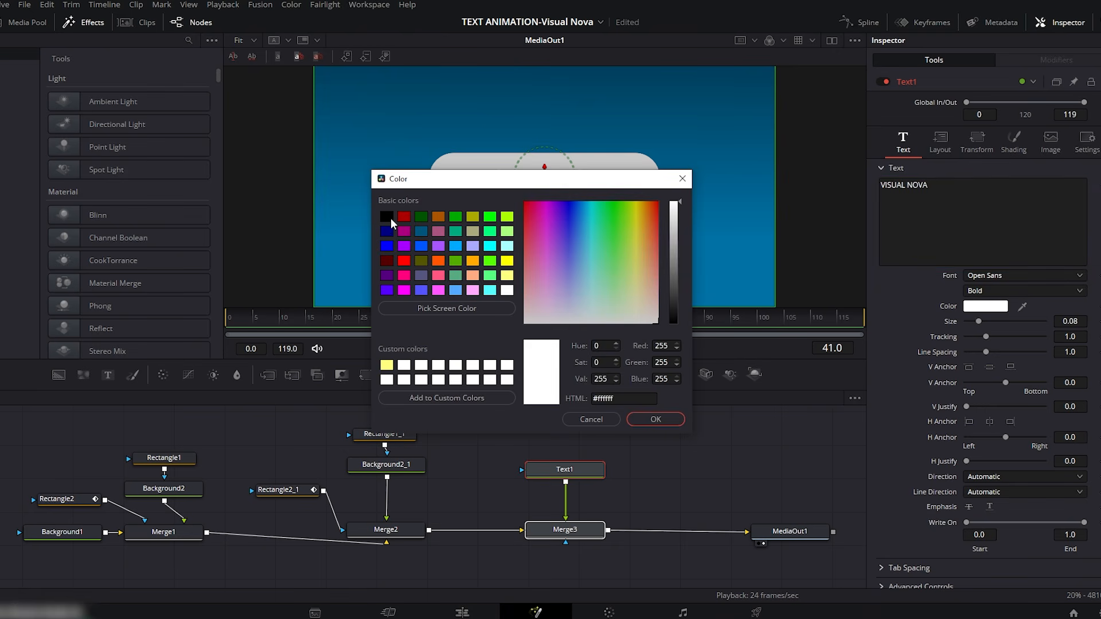
click(390, 219)
click(655, 420)
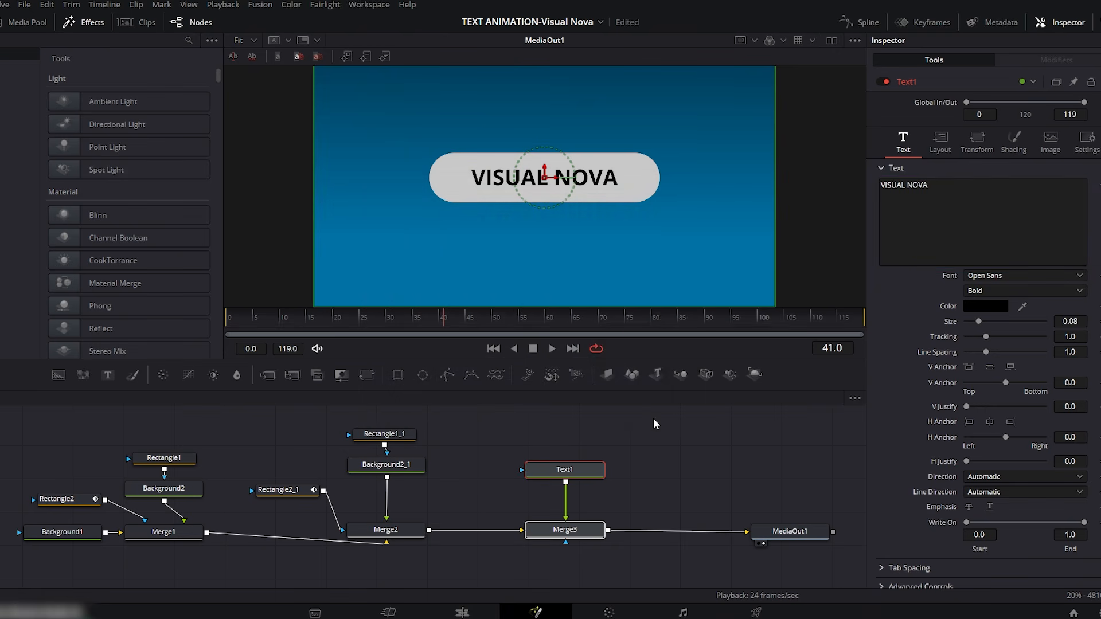
Step: Set Text1's font to Orbitron with size 0.0683 and move the title slightly up within the bar
click(998, 276)
key(Return)
drag(1060, 321, 999, 320)
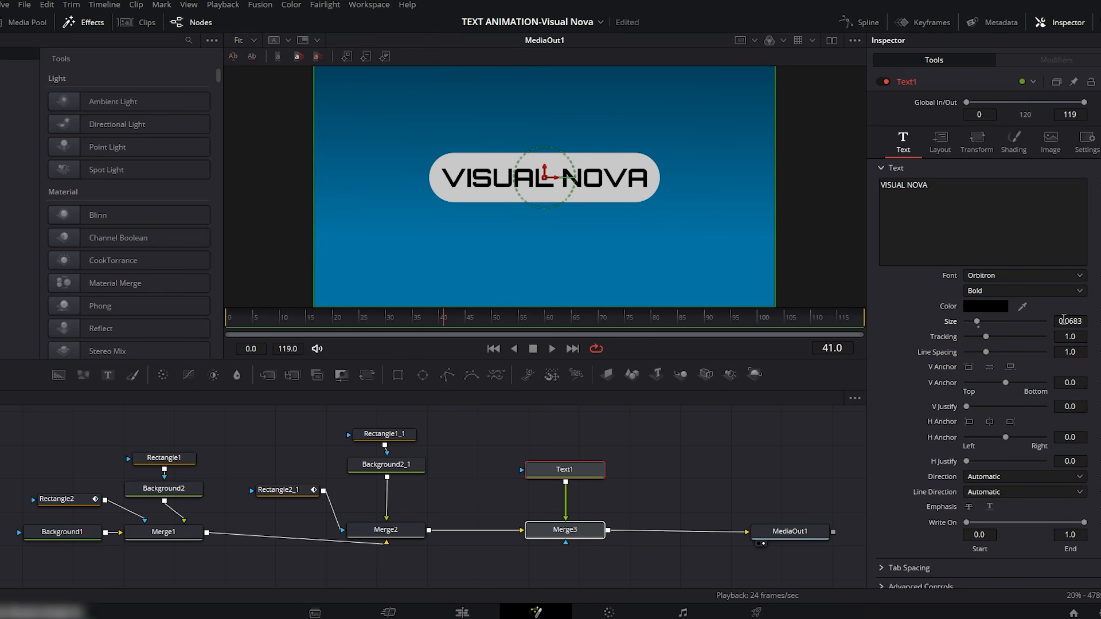
drag(545, 172, 546, 165)
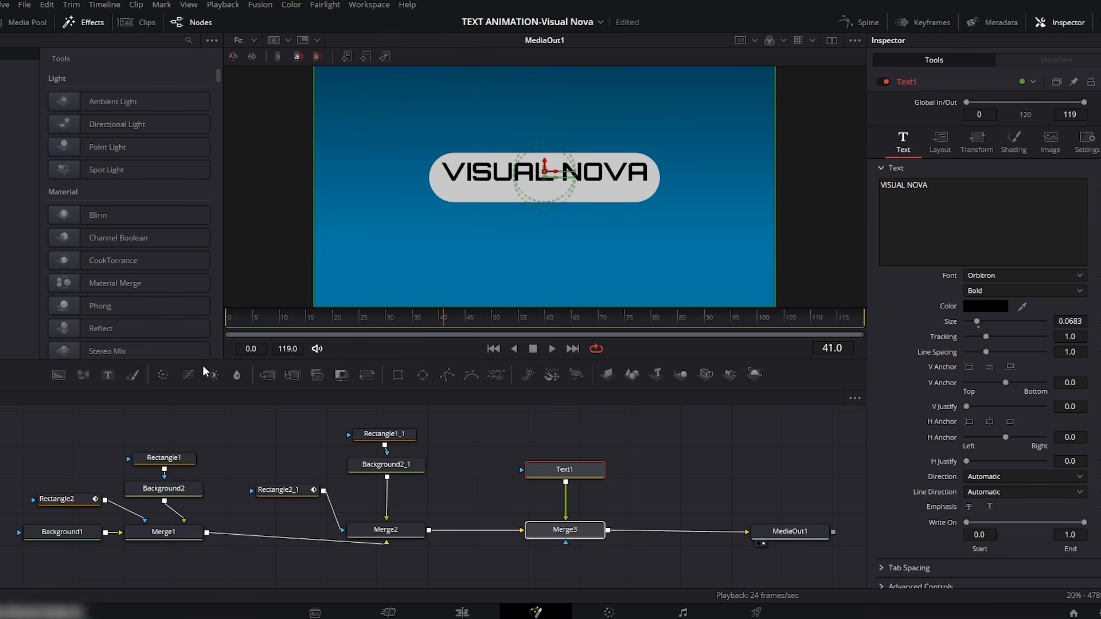
Step: Merge a second Text node after Merge3 and enter a byline consisting of "By" and the creator's name
drag(108, 377, 699, 473)
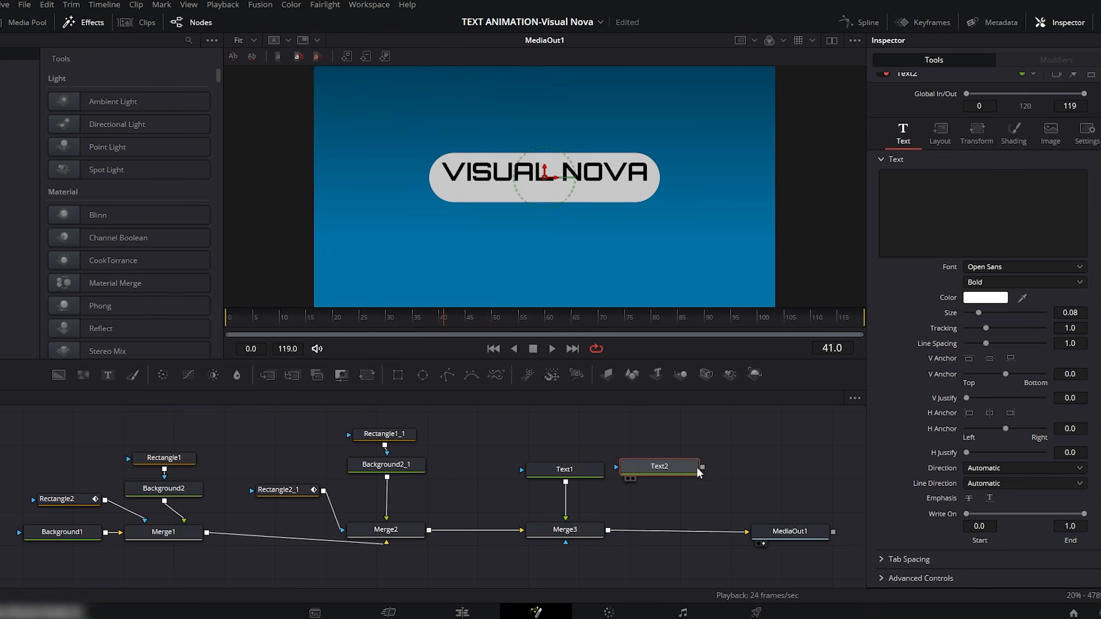
drag(665, 506, 608, 530)
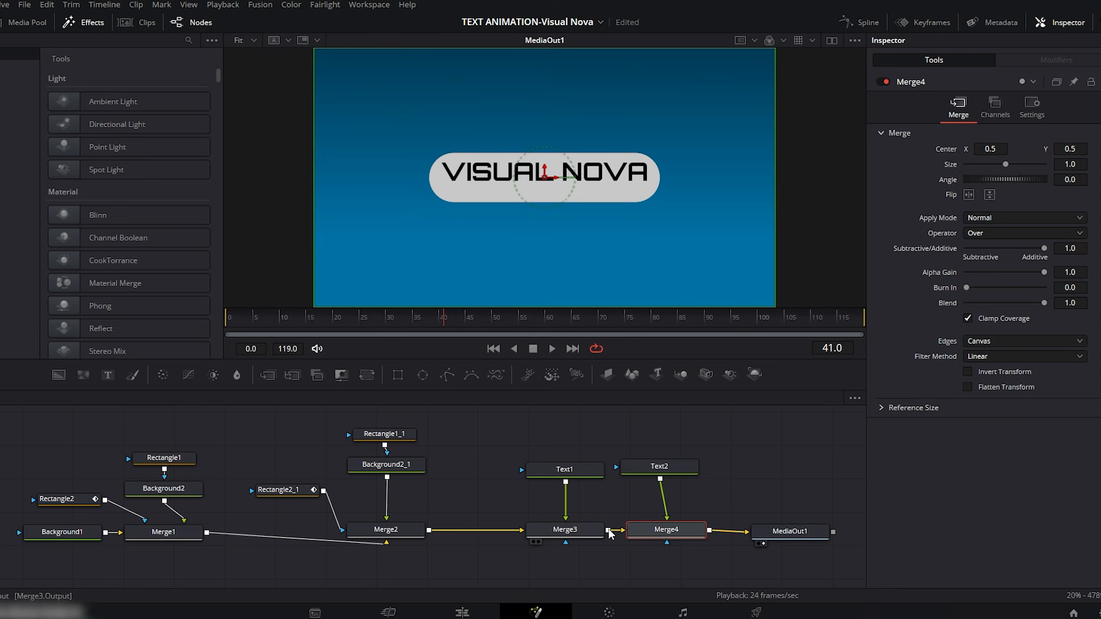
click(670, 468)
click(920, 194)
text(By)
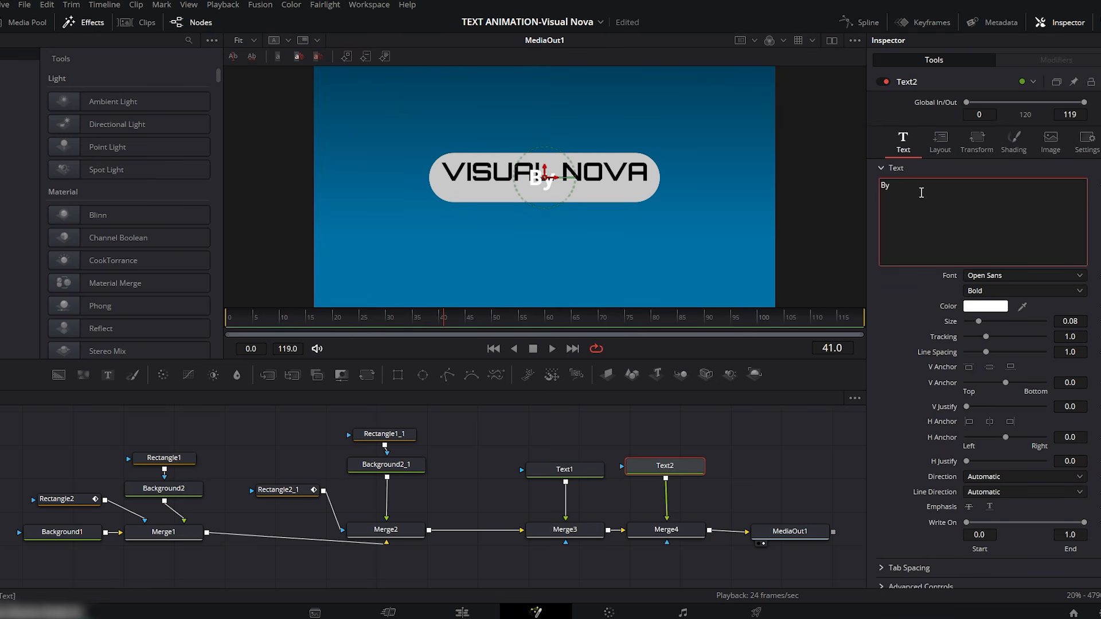
text( Ali Ah)
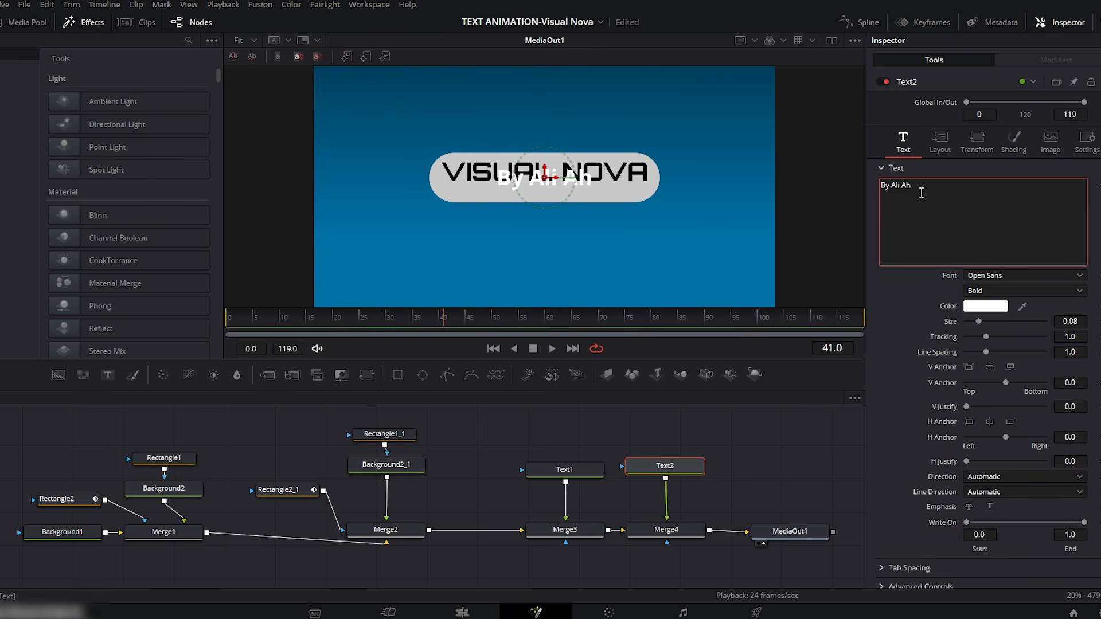
text(med)
Step: Colour the Text2 byline black and move it down below the VISUAL NOVA title
click(987, 308)
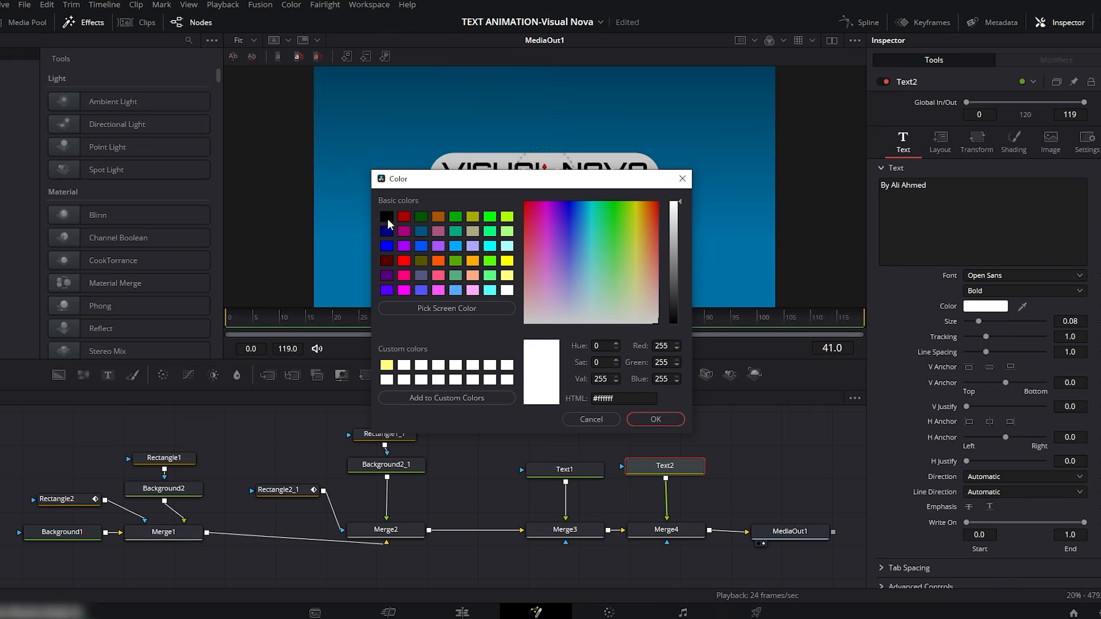
click(387, 218)
click(660, 419)
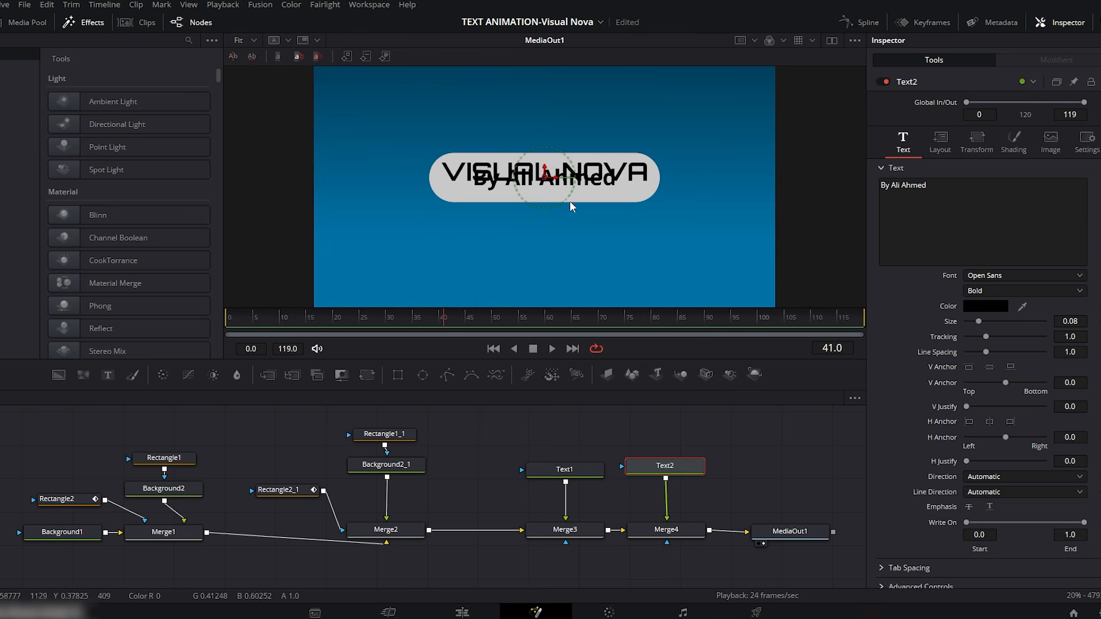
drag(545, 168, 545, 182)
Step: Set Text2's font to Segoe Script with size 0.0662 and place the byline under the title's right end
click(1016, 276)
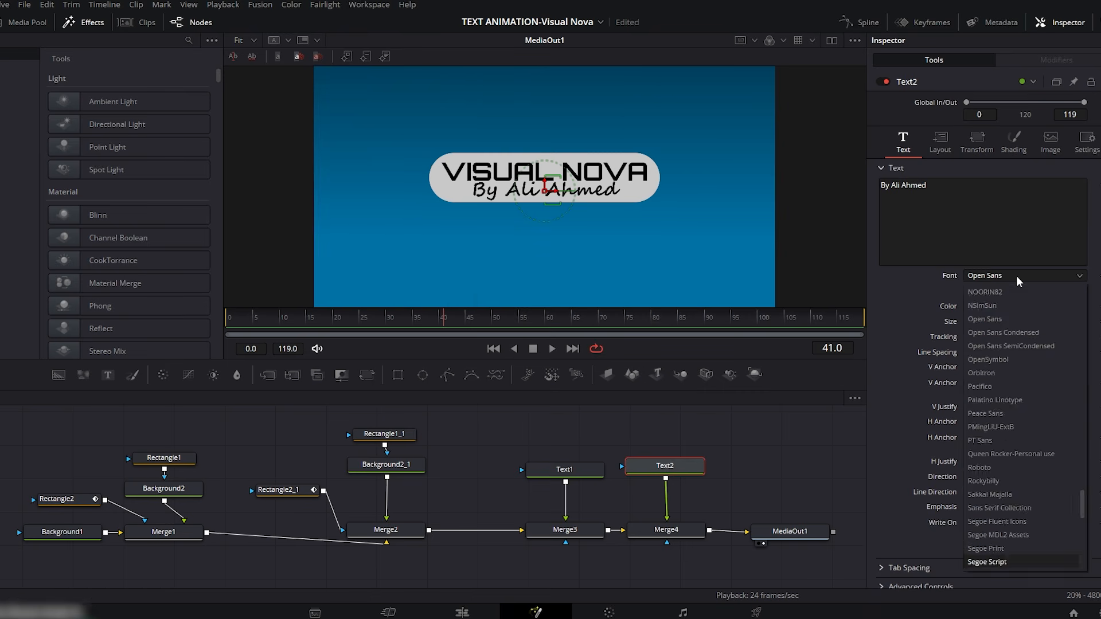
key(Return)
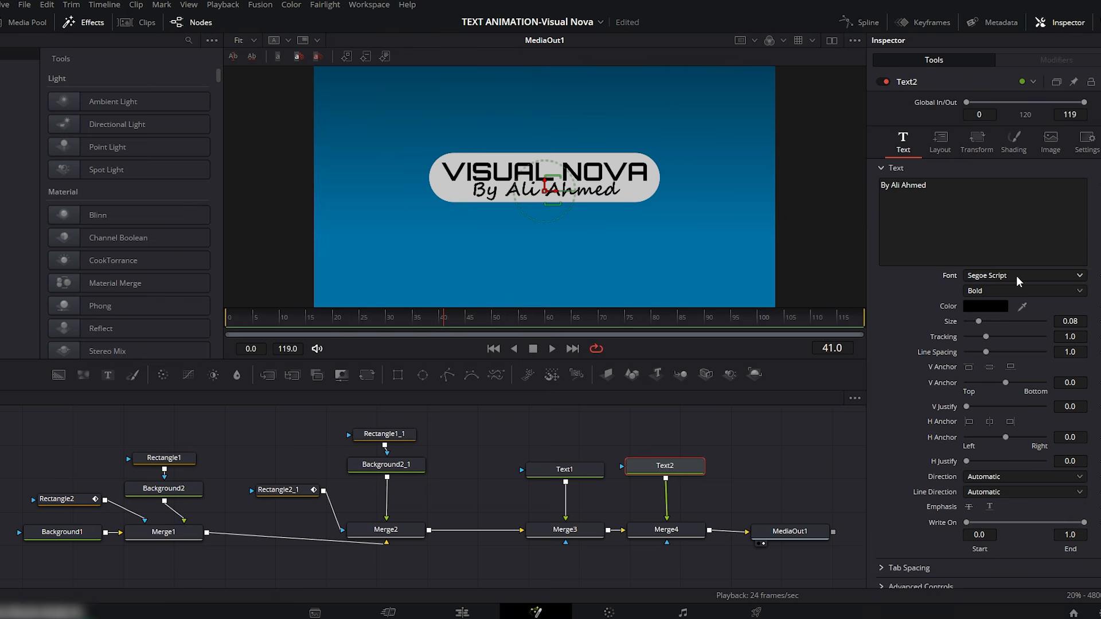
drag(556, 197, 584, 201)
drag(1070, 321, 1066, 322)
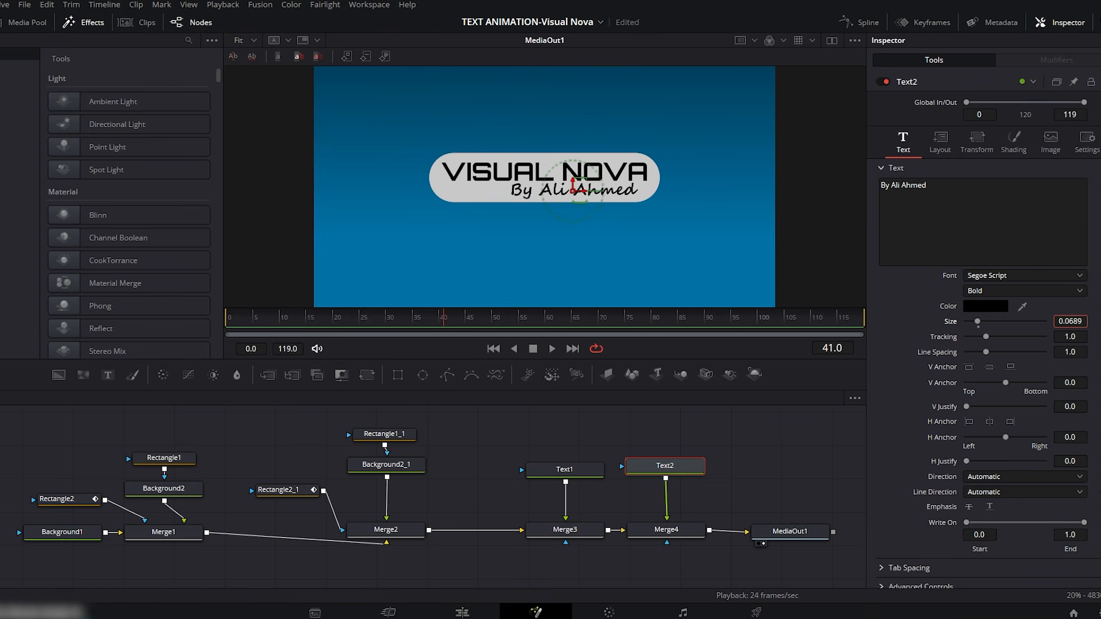
drag(584, 196, 596, 194)
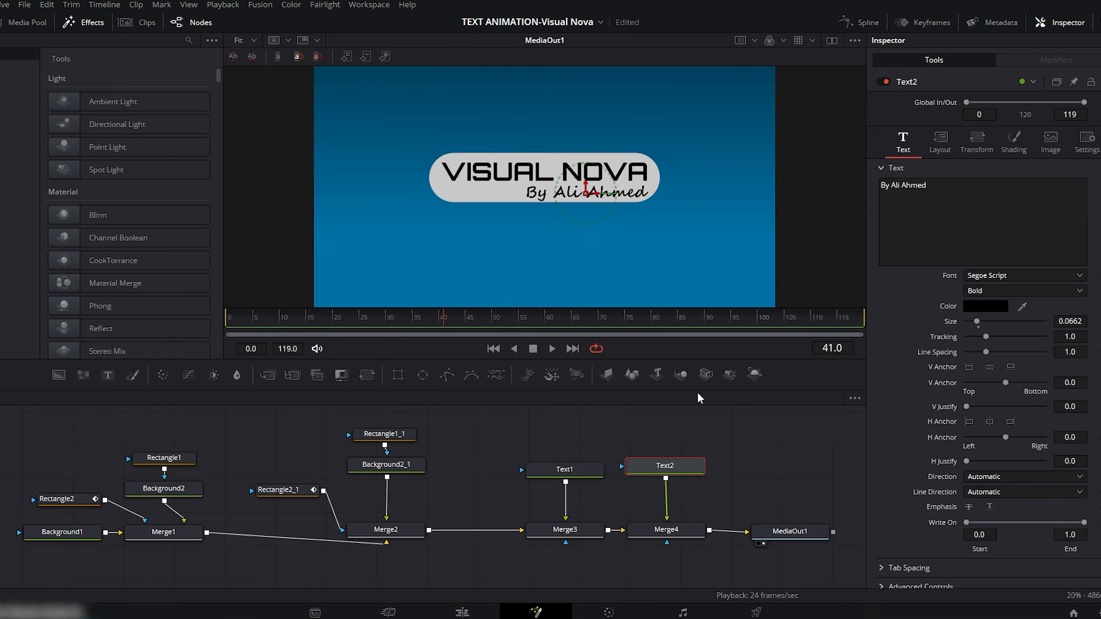
Step: Connect a copy of the Rectangle2_1 mask to Merge3 and scrub to frame 17 to check the title's reveal
drag(438, 321, 295, 312)
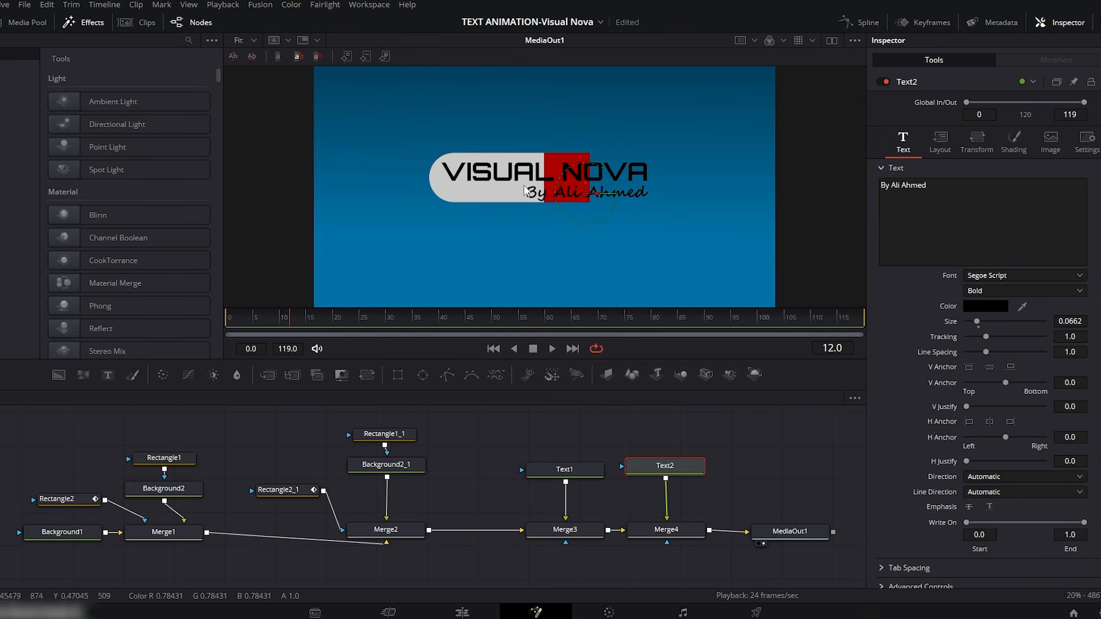
click(297, 489)
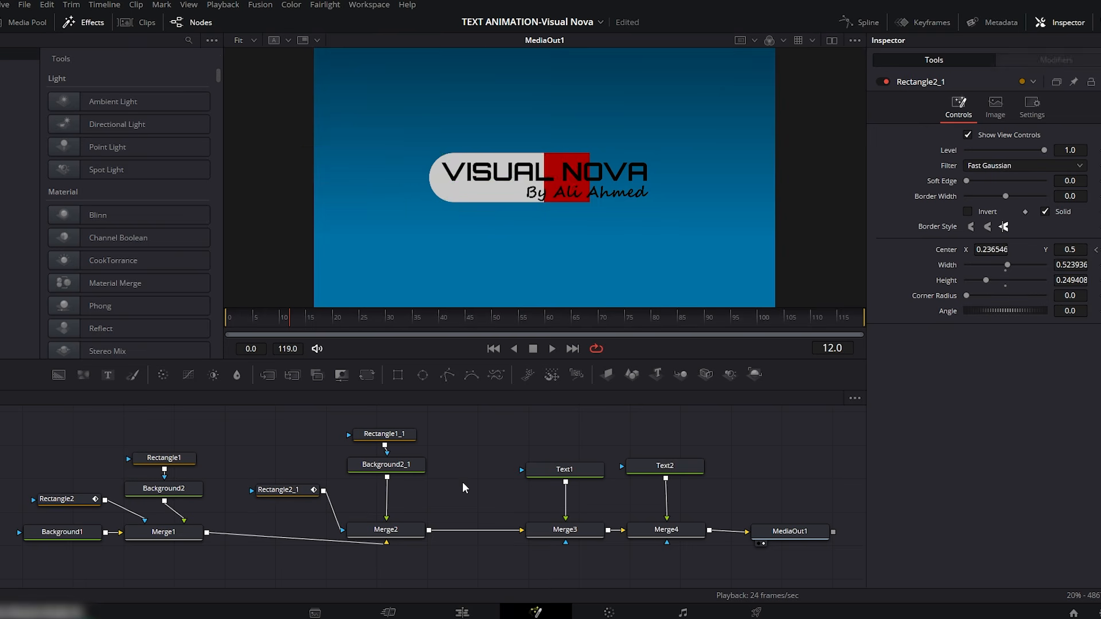
key(ctrl+v)
drag(499, 482, 547, 529)
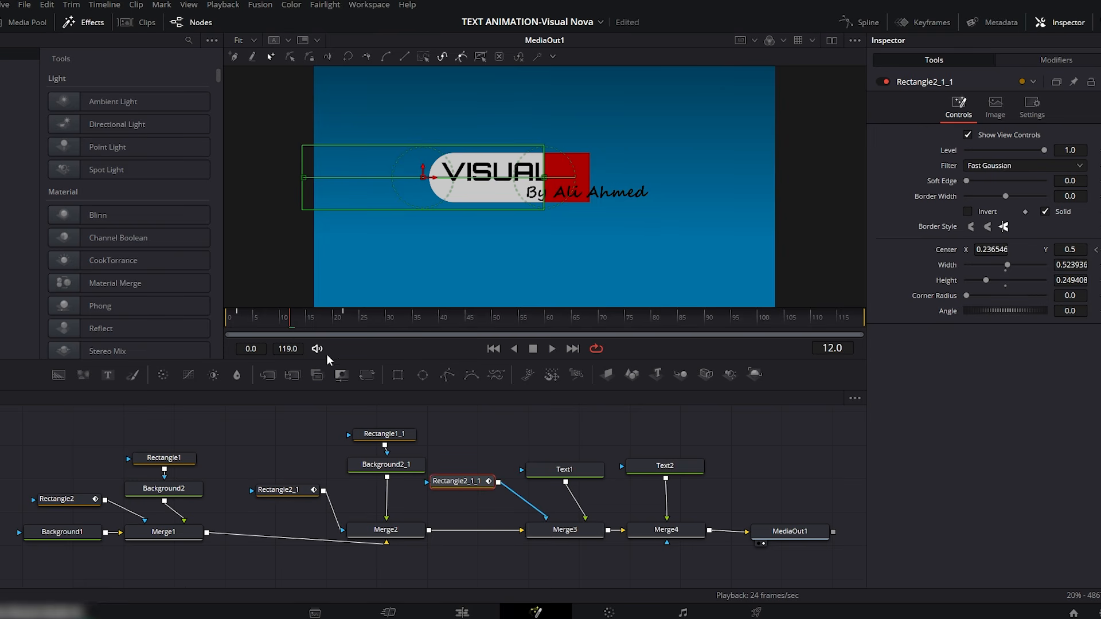
drag(294, 318, 317, 319)
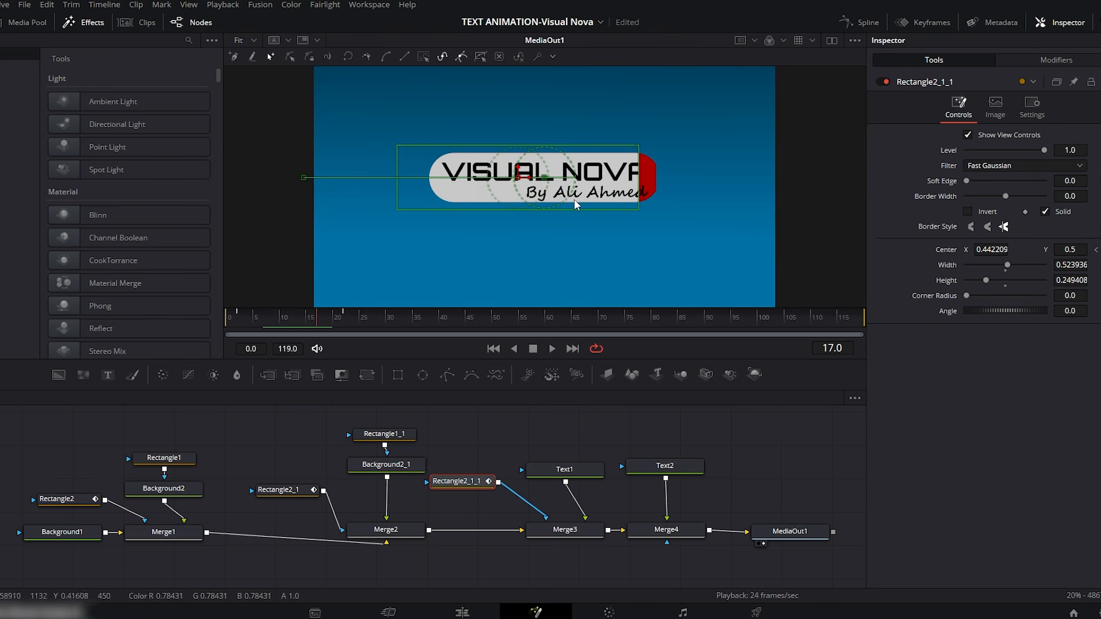
Step: Spread the nodes apart between Merge3 and Merge4 and connect a copy of the Rectangle2_1_1 mask to Merge4
drag(587, 425, 62, 541)
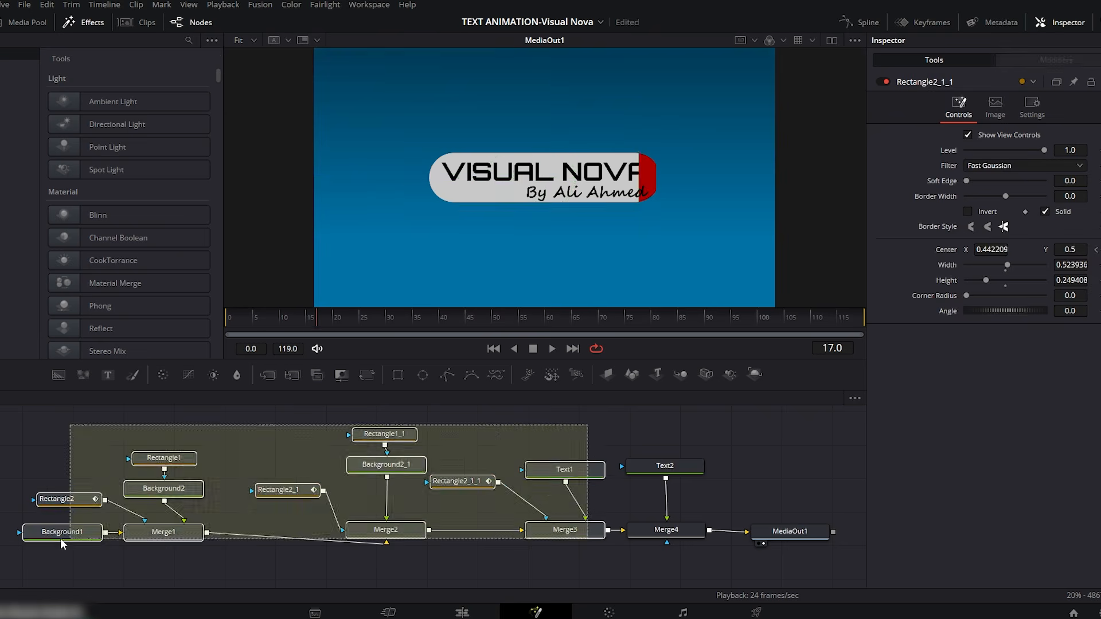
drag(289, 493, 228, 497)
drag(625, 444, 812, 540)
click(403, 485)
key(ctrl+c)
click(578, 487)
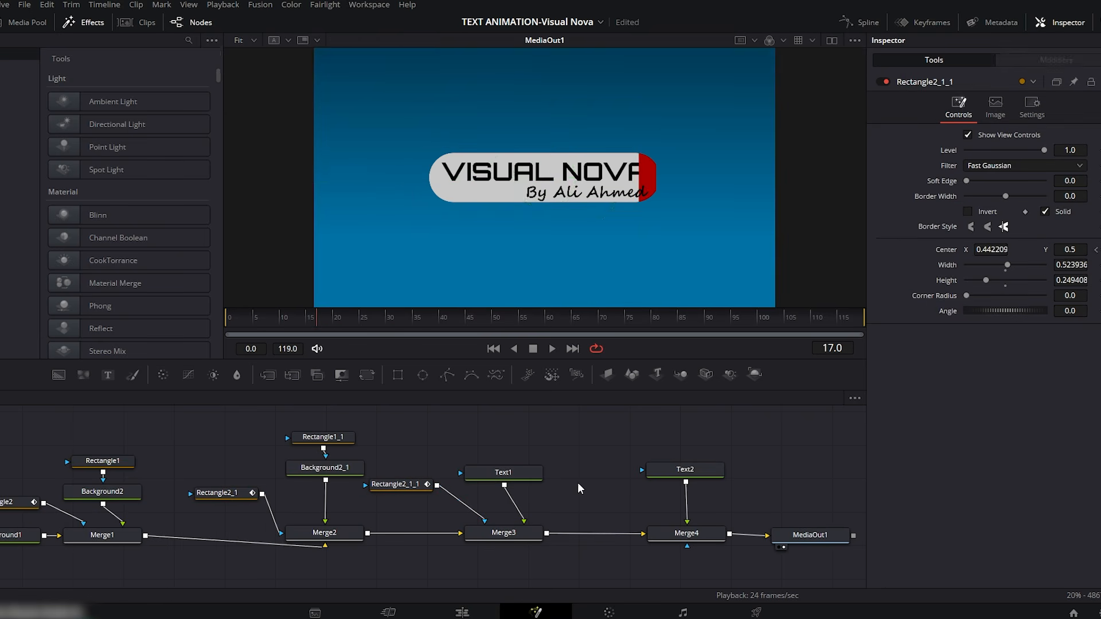
key(ctrl+v)
drag(627, 495, 674, 532)
Step: Play the composition from the start to preview the bars and both texts being revealed
key(Home)
click(600, 447)
click(552, 348)
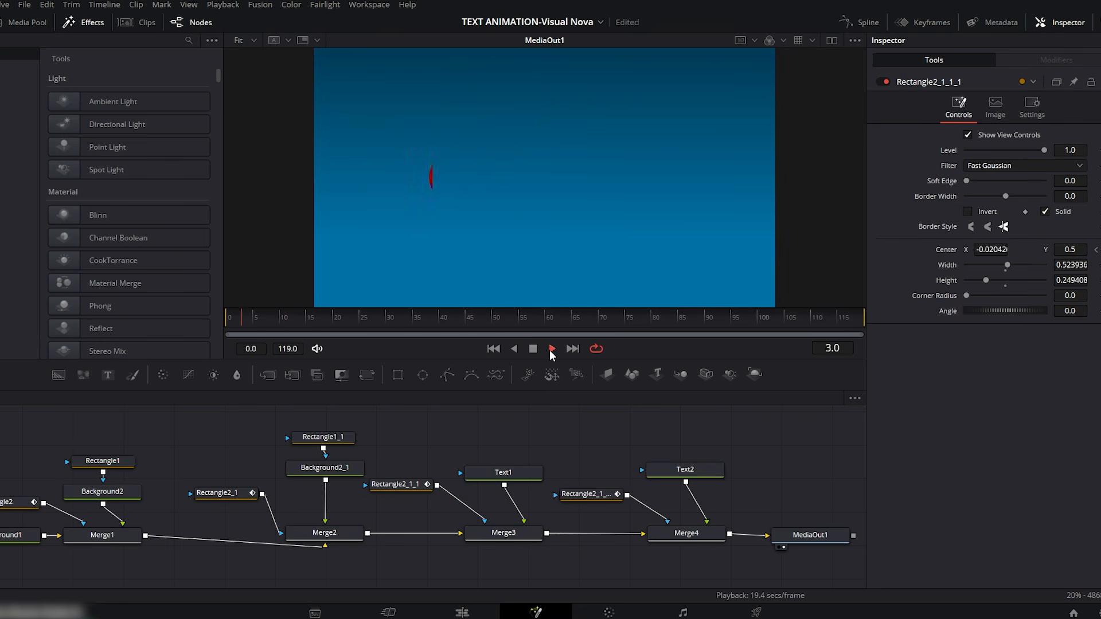